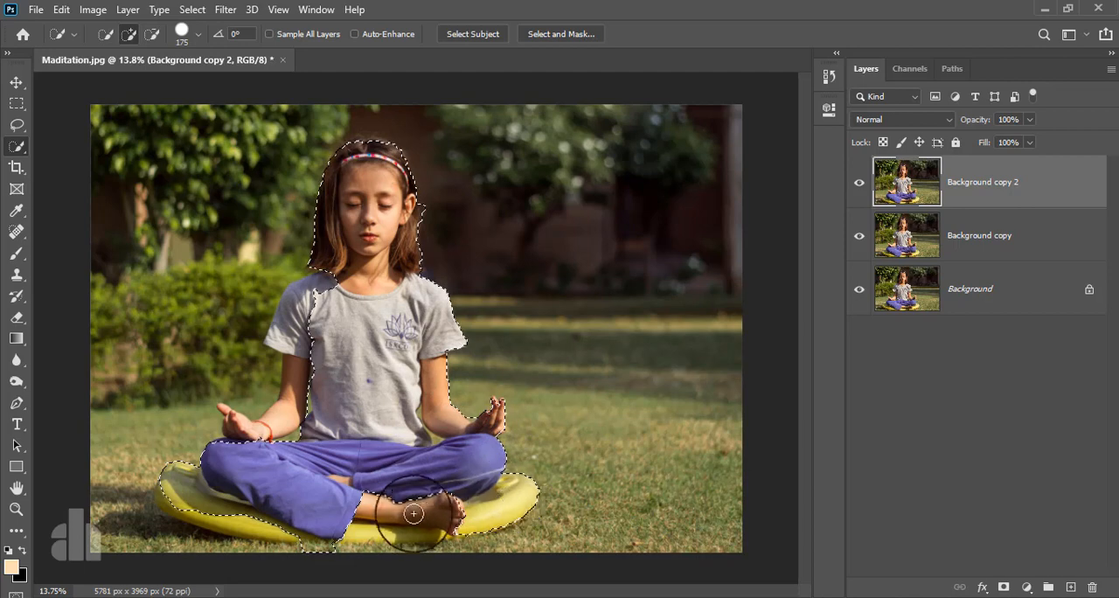
- Add the girl's right hand and forearm to the quick selection
click(240, 426)
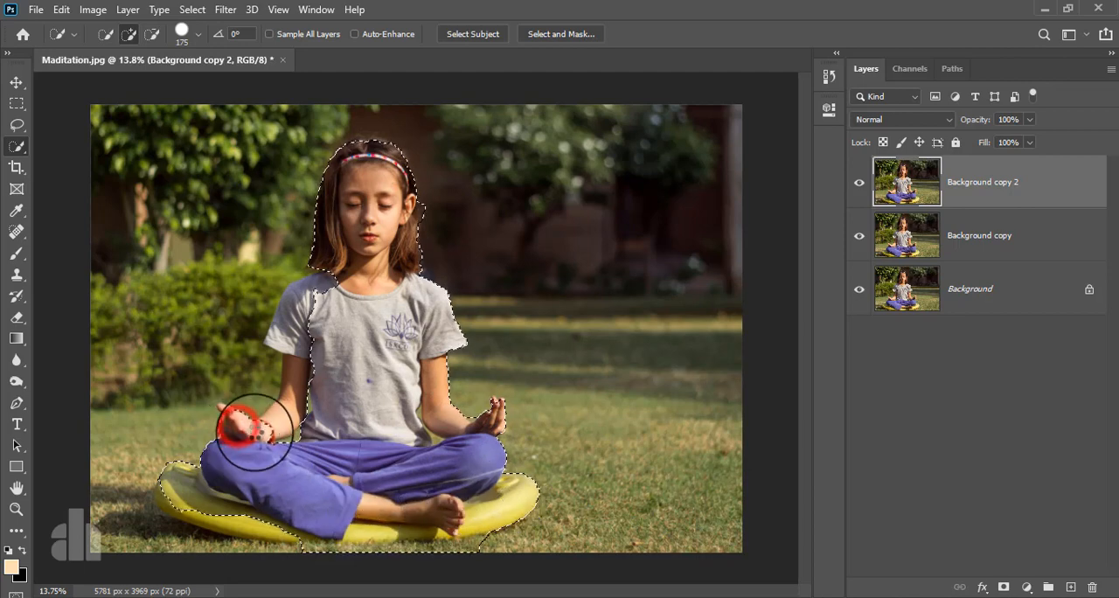
scroll(262, 423, up, 9)
click(283, 434)
drag(339, 308, 332, 250)
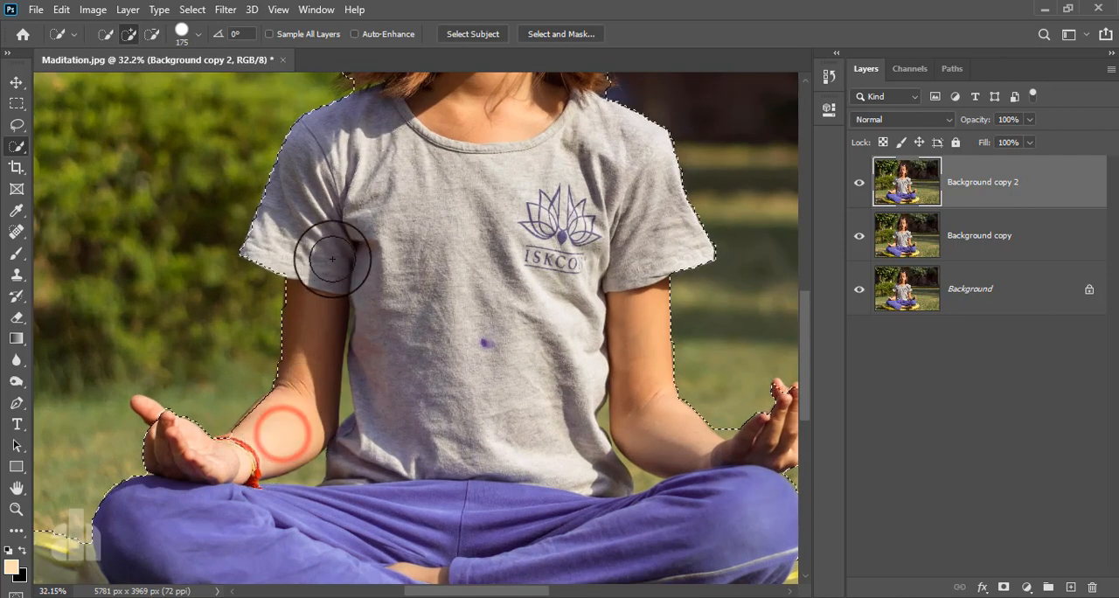
- Reduce the Quick Selection brush to 60 and add the missed fingertips of the girl's right hand to the selection
key(bracketleft)
key(bracketleft)
key(bracketleft)
key(bracketleft)
key(bracketleft)
key(bracketleft)
key(bracketleft)
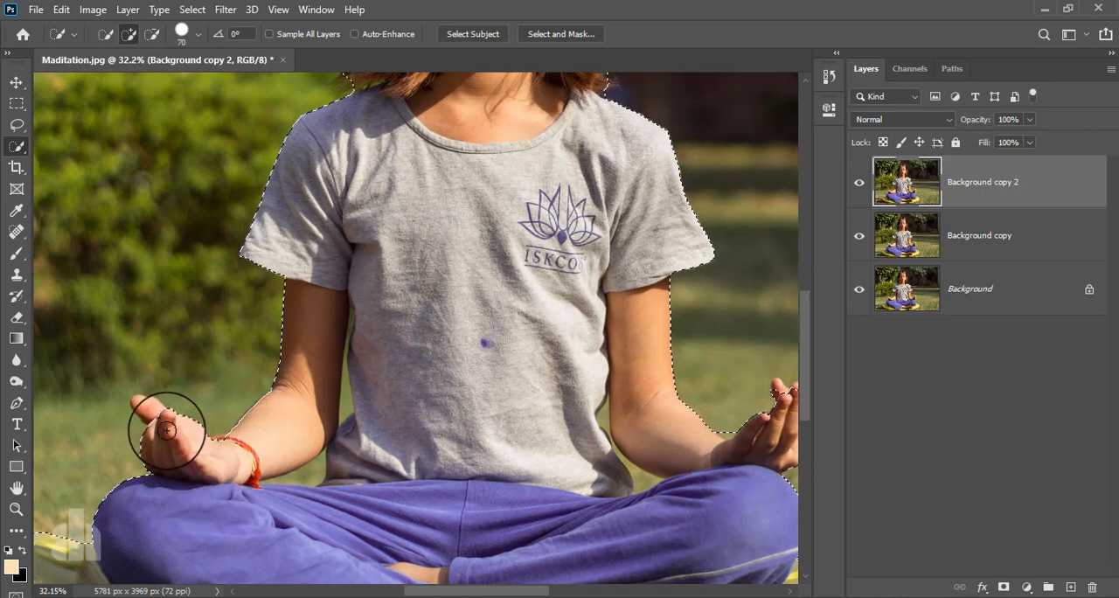
drag(143, 403, 157, 419)
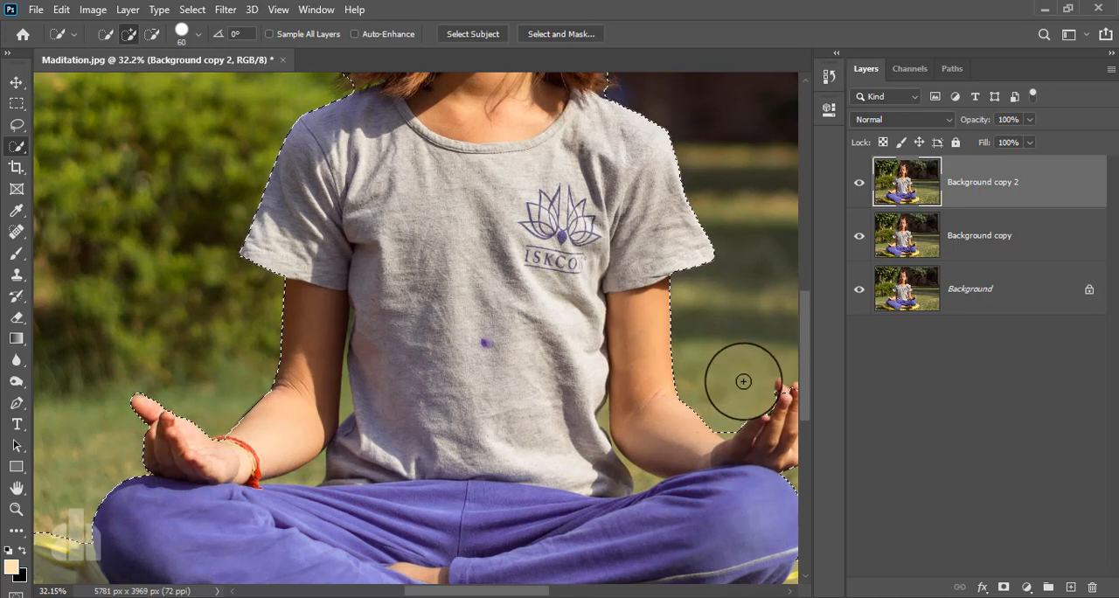
- Add the raised fingertips of the girl's left hand to the selection
drag(672, 382, 564, 375)
drag(669, 386, 673, 387)
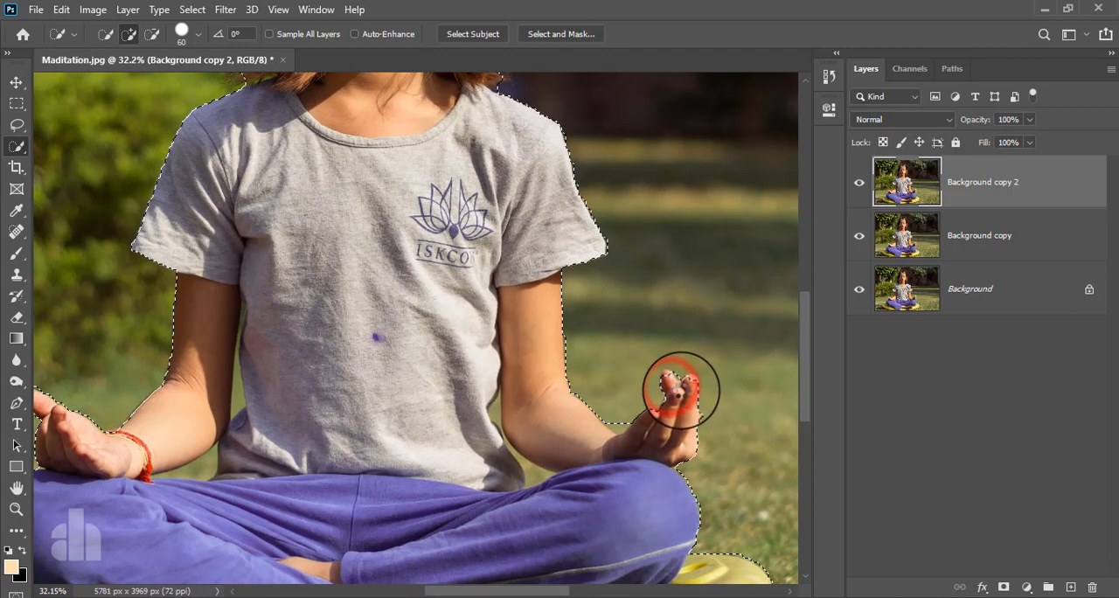
click(682, 385)
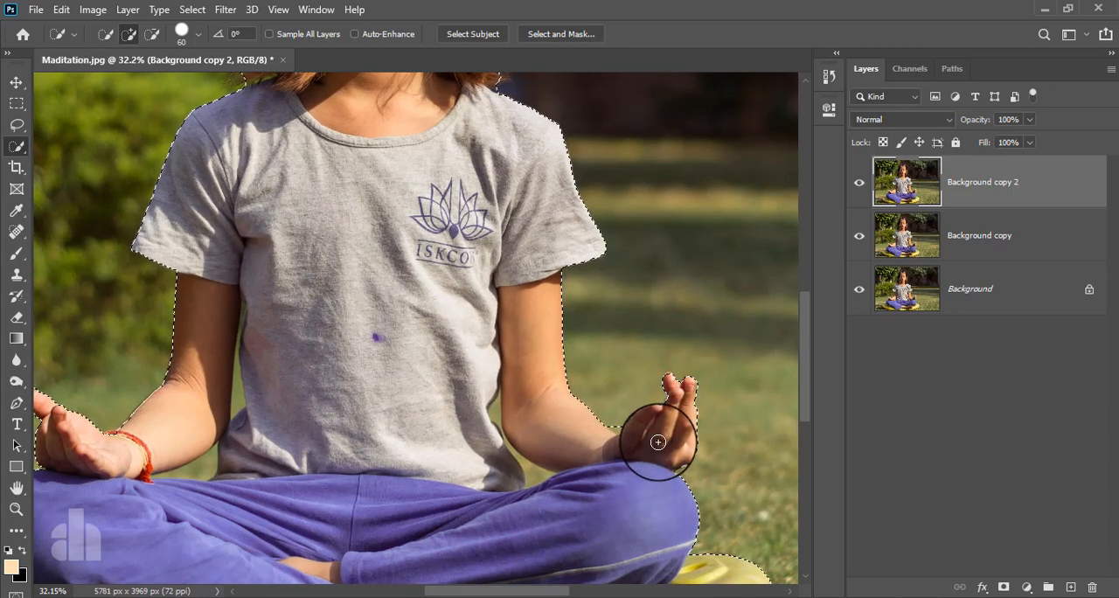
- Subtract the dark background beside the girl's left ear and hair, and add the missed hair at the crown of her head
drag(411, 256, 463, 485)
mouse_move(412, 214)
mouse_down()
mouse_move(425, 237)
mouse_move(565, 243)
mouse_move(567, 225)
mouse_up()
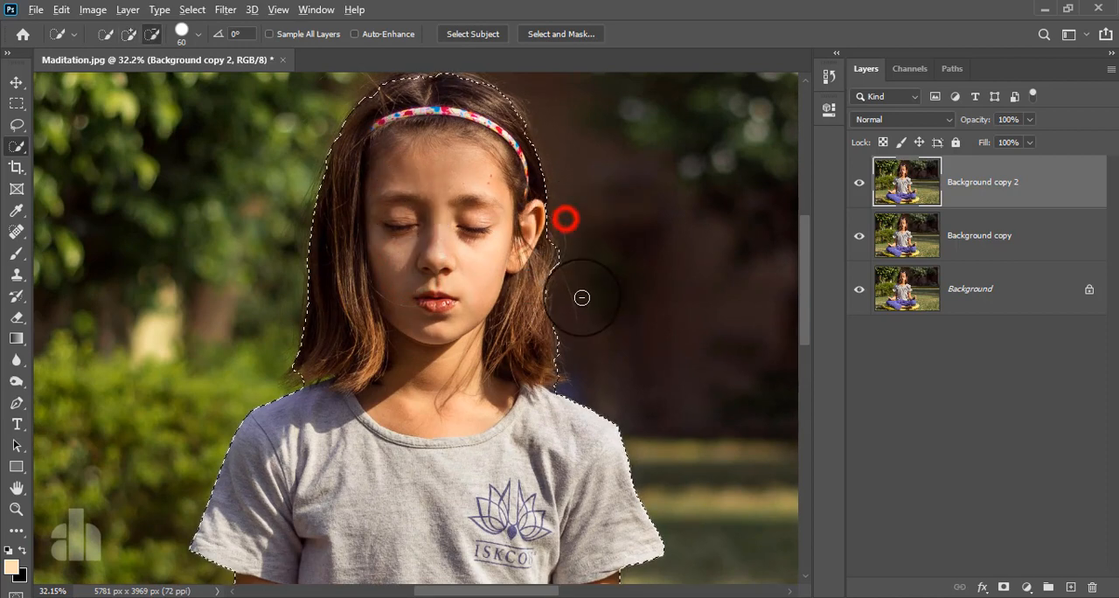
drag(582, 298, 582, 354)
drag(566, 250, 565, 330)
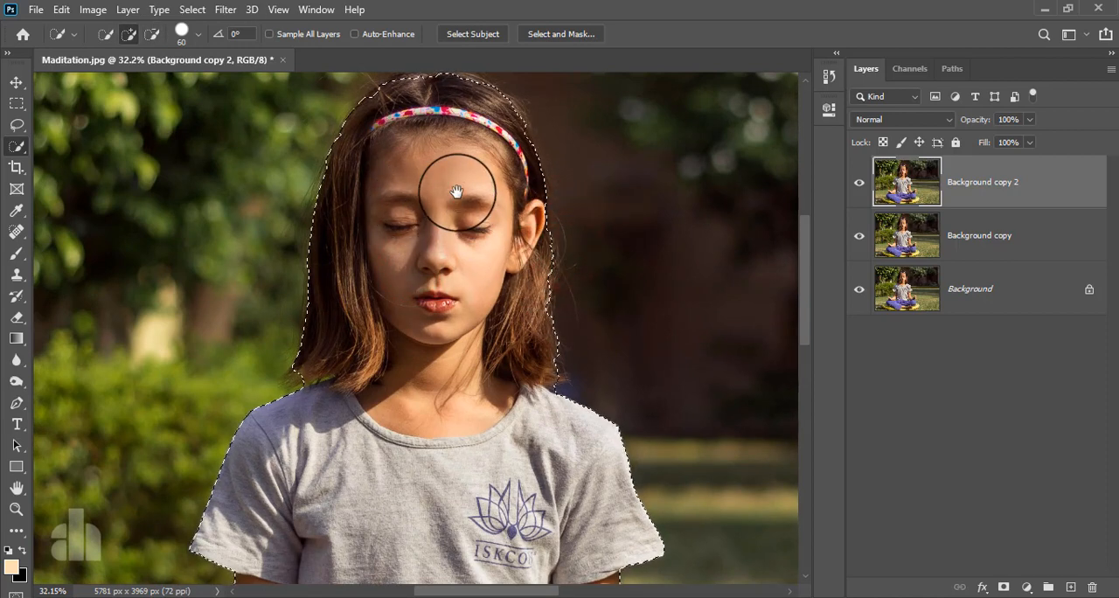
drag(462, 218, 462, 288)
mouse_move(411, 182)
mouse_down()
mouse_move(481, 183)
mouse_move(520, 214)
mouse_up()
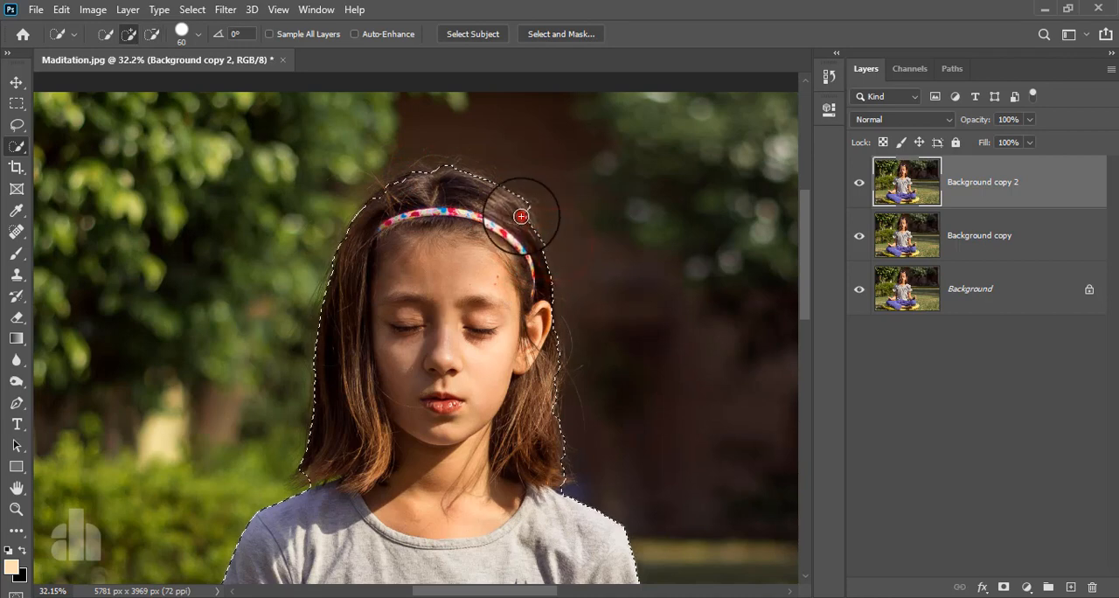
- Add the unselected outer and lower edge of the yellow cushion below the girl's right knee to the selection
drag(453, 405, 522, 205)
mouse_move(493, 470)
mouse_down()
mouse_move(492, 430)
mouse_move(484, 455)
mouse_up()
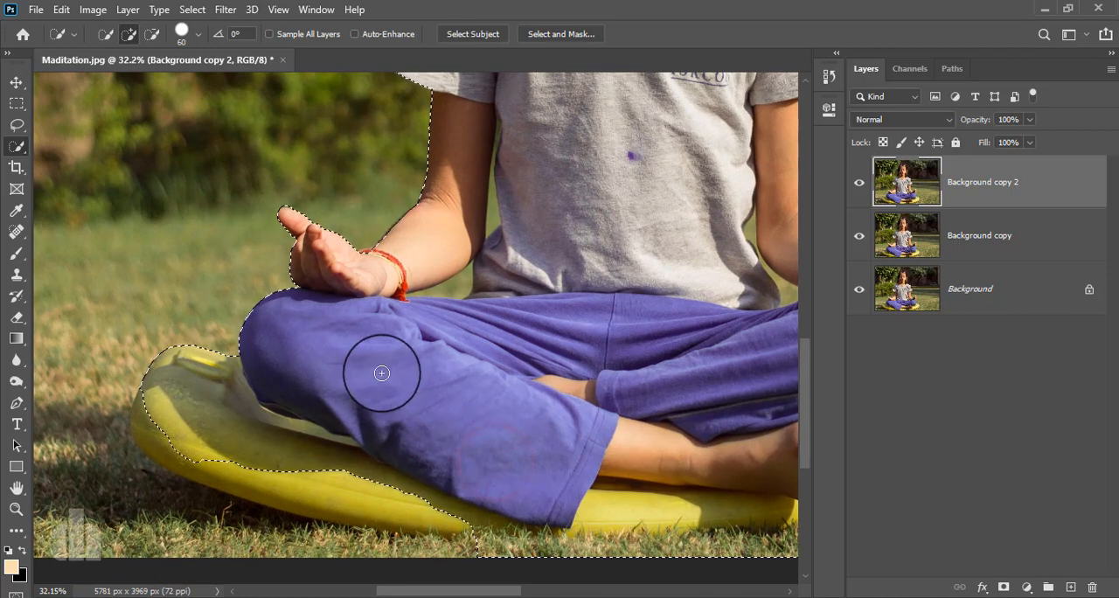
mouse_move(146, 394)
mouse_down()
mouse_move(145, 433)
mouse_move(160, 447)
mouse_move(342, 478)
mouse_up()
- Subtract the grass visible in the gaps between both arms and the torso from the selection
mouse_move(600, 461)
mouse_down()
mouse_move(340, 562)
mouse_move(335, 524)
mouse_up()
alt+click(201, 402)
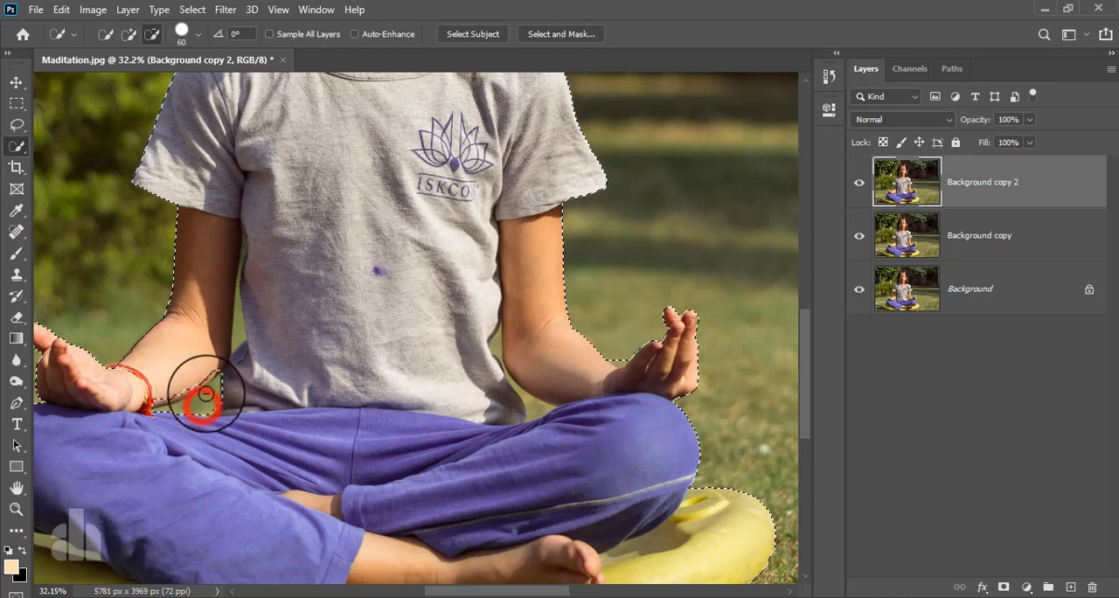
alt+click(238, 328)
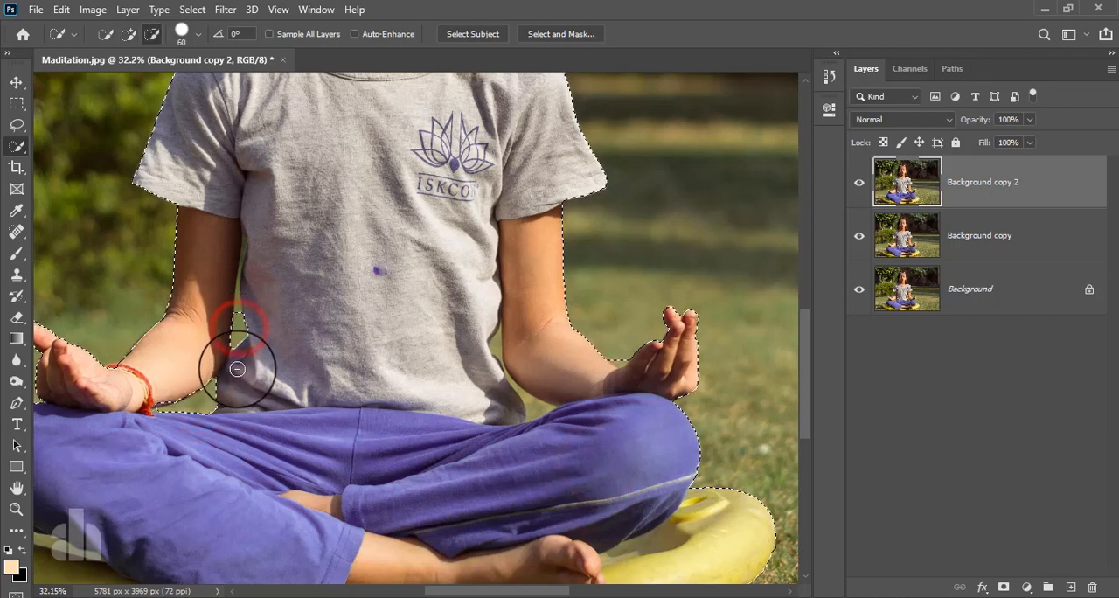
alt+click(532, 411)
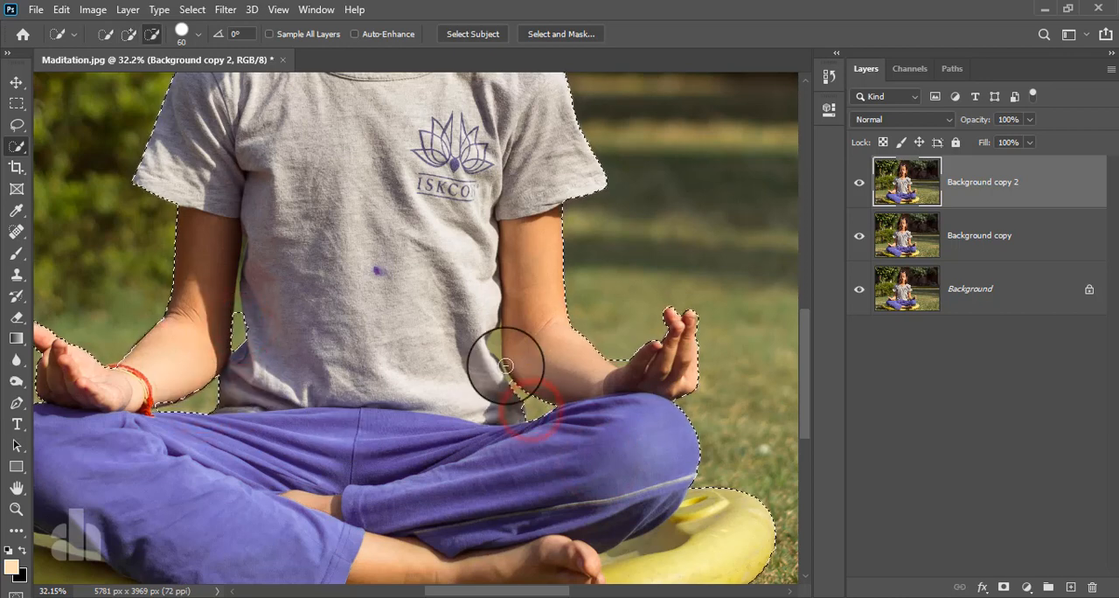
alt+click(496, 343)
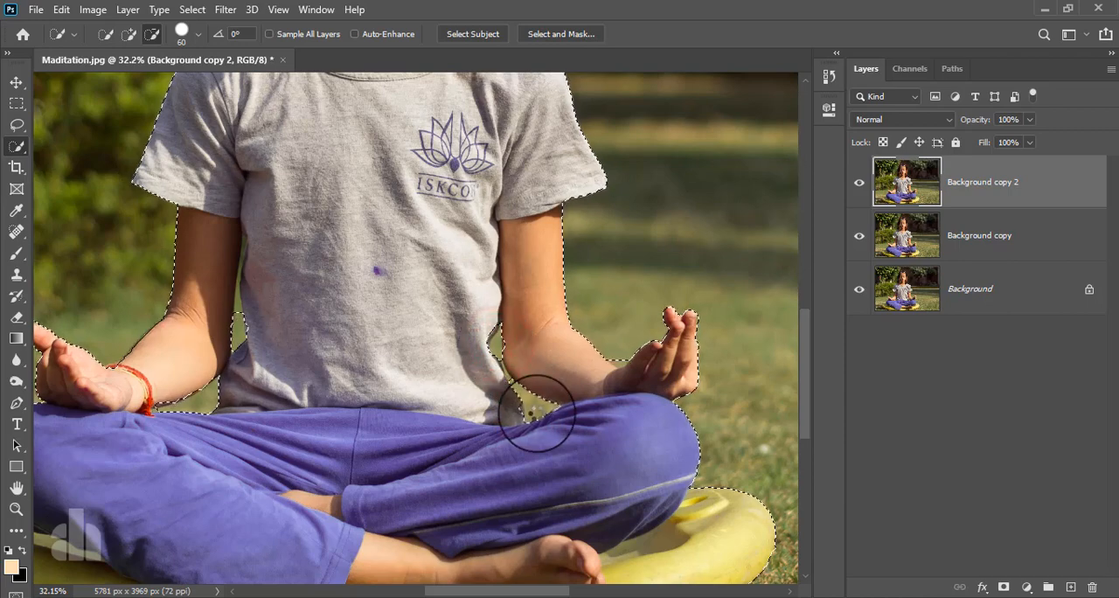
- Open the selection of the girl in the Select and Mask workspace
scroll(536, 410, down, 2)
scroll(454, 191, down, 2)
drag(431, 203, 448, 292)
click(530, 34)
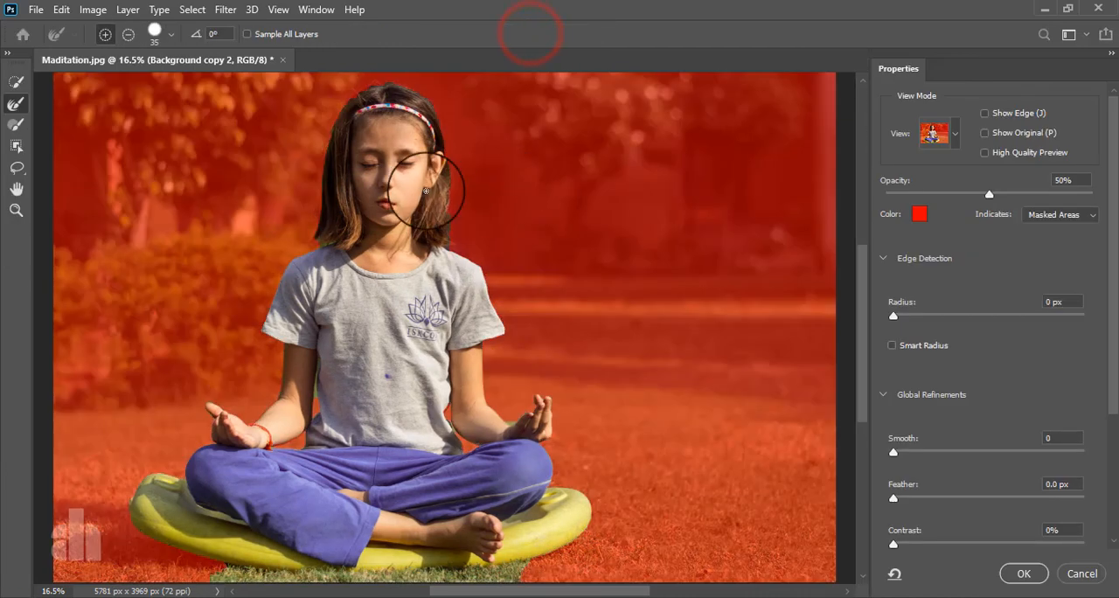
- Refine the hair edges around the head and shoulder with the Refine Edge Brush at sizes 125 and 100
click(13, 104)
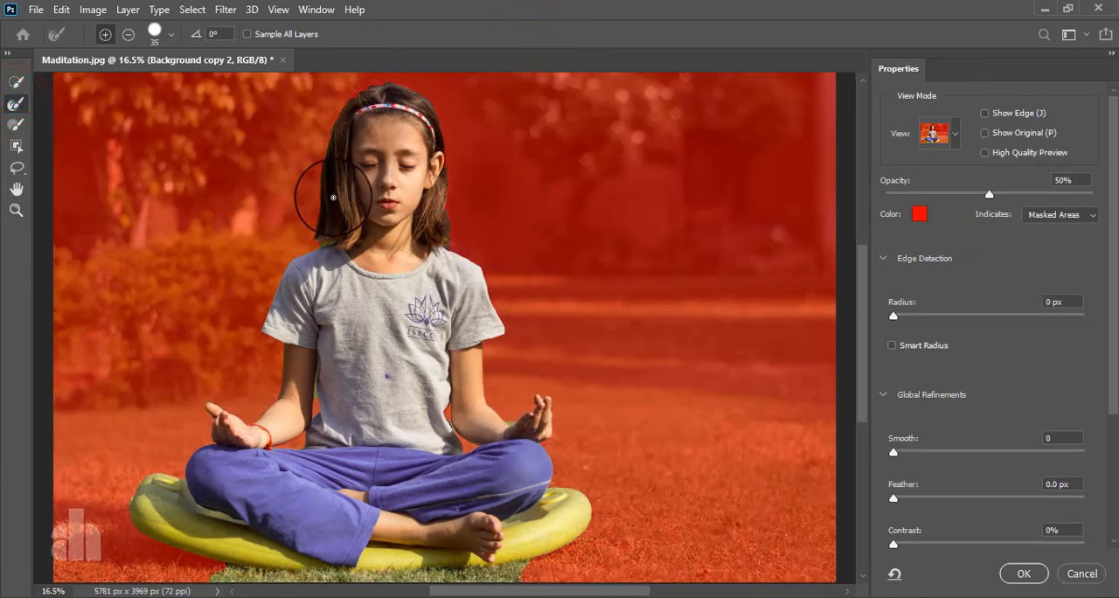
key(bracketright)
key(bracketright)
key(bracketright)
key(bracketright)
key(bracketright)
key(bracketright)
key(bracketright)
key(bracketright)
key(bracketright)
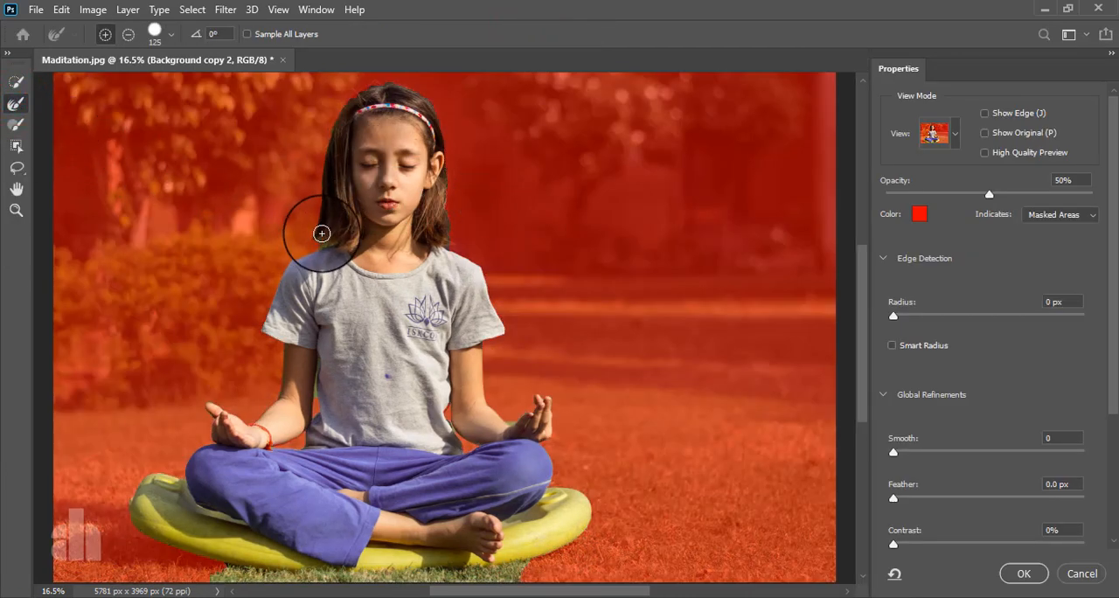
drag(321, 234, 303, 245)
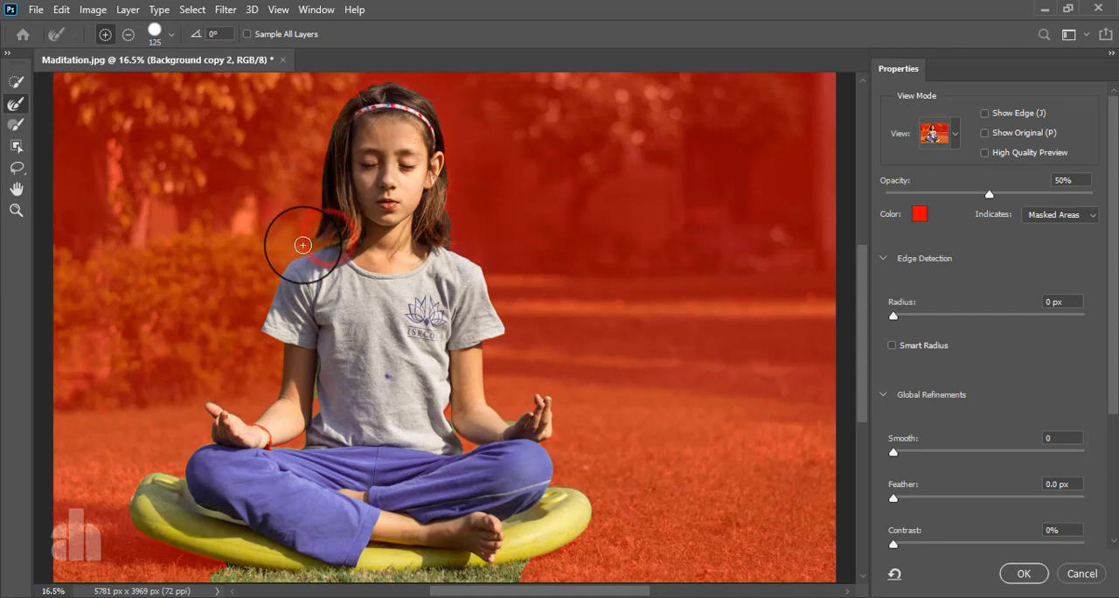
scroll(315, 246, up, 5)
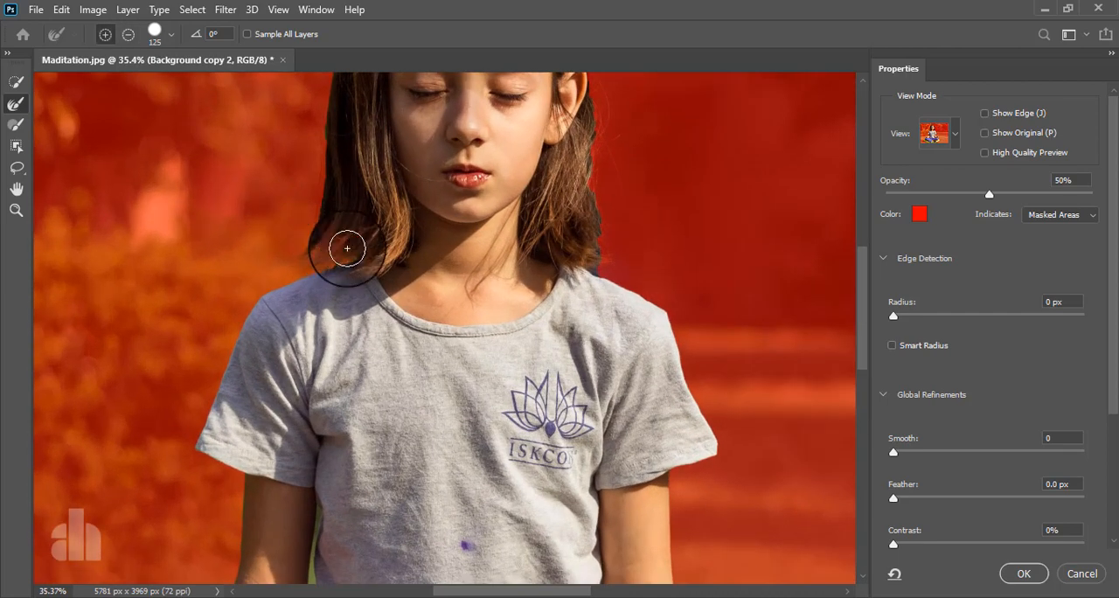
mouse_move(350, 248)
mouse_down()
mouse_move(300, 360)
mouse_move(303, 415)
mouse_up()
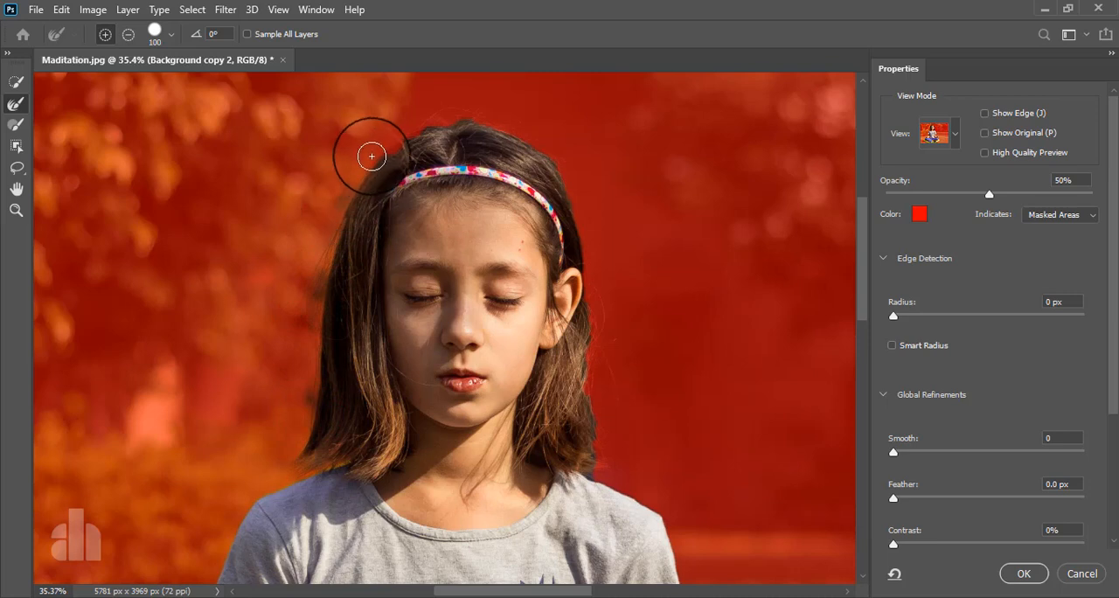
mouse_move(393, 143)
mouse_down()
mouse_move(450, 115)
mouse_move(483, 115)
mouse_move(561, 171)
mouse_up()
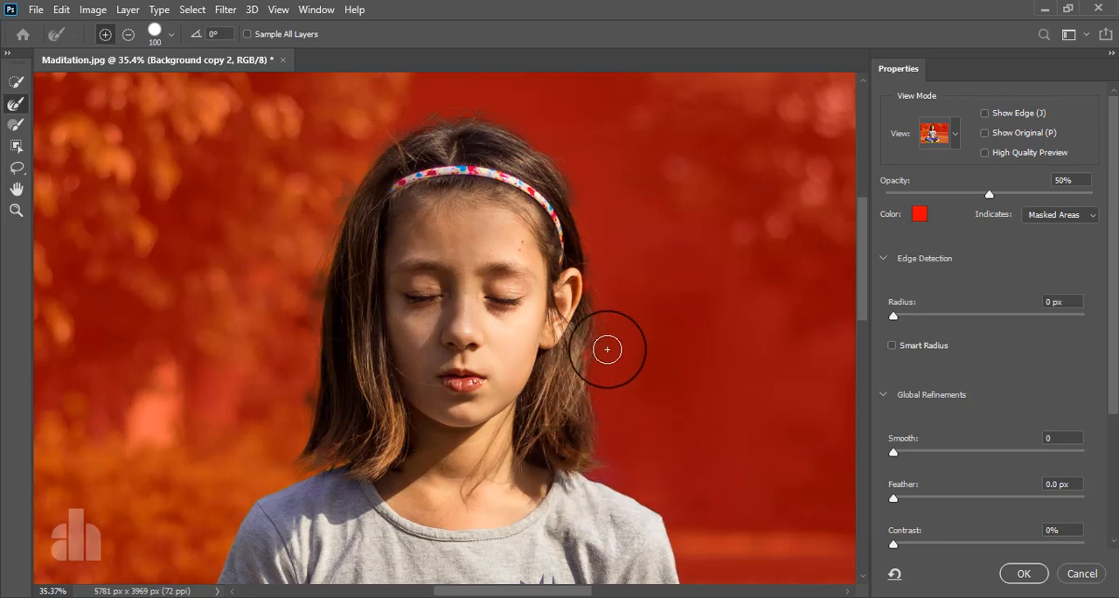
- Restore the ear area with the Quick Selection brush at size 90 and refine the loose hair beside it with the Refine Edge Brush
scroll(605, 291, up, 10)
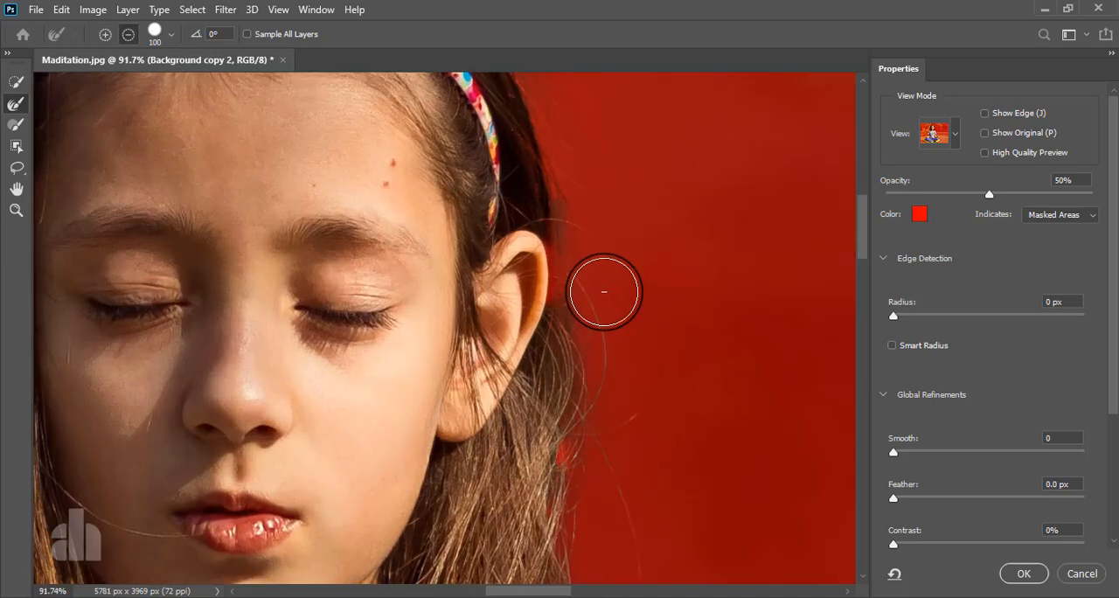
click(548, 261)
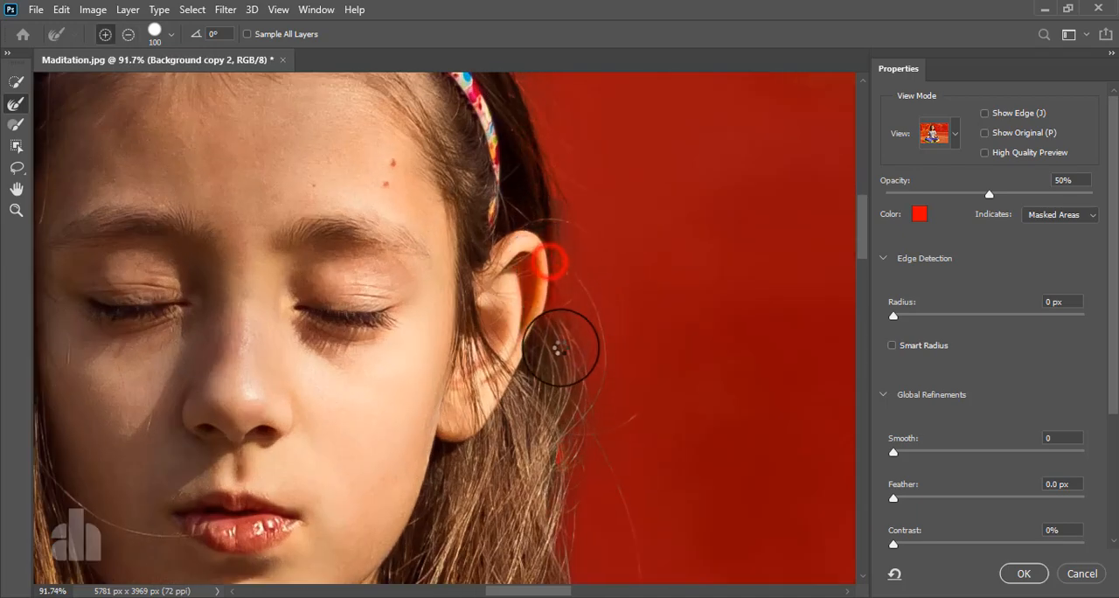
click(14, 81)
drag(519, 293, 519, 346)
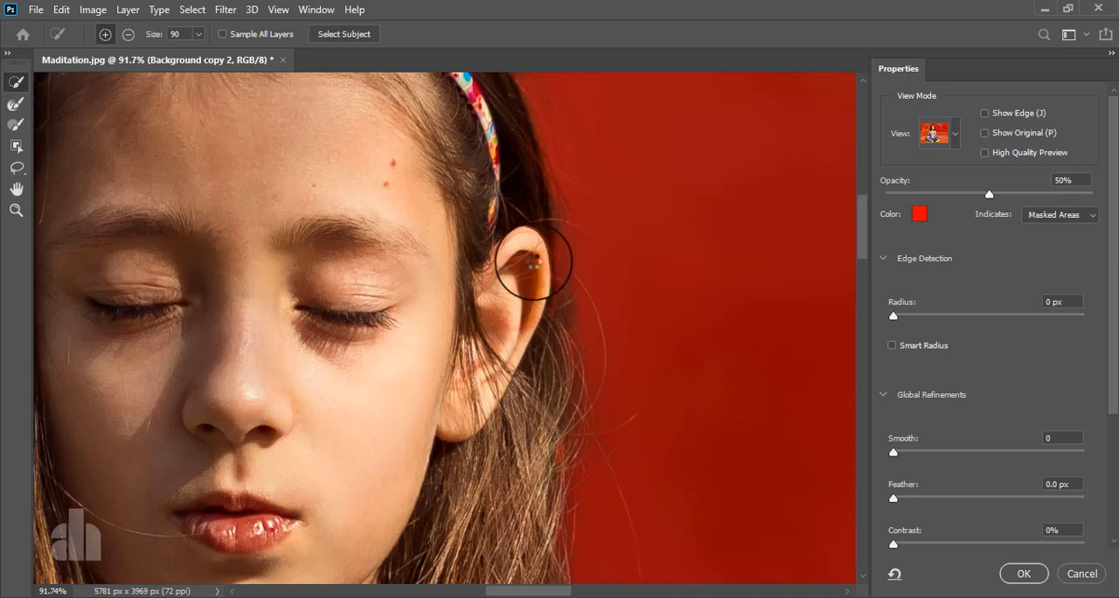
drag(533, 254, 539, 403)
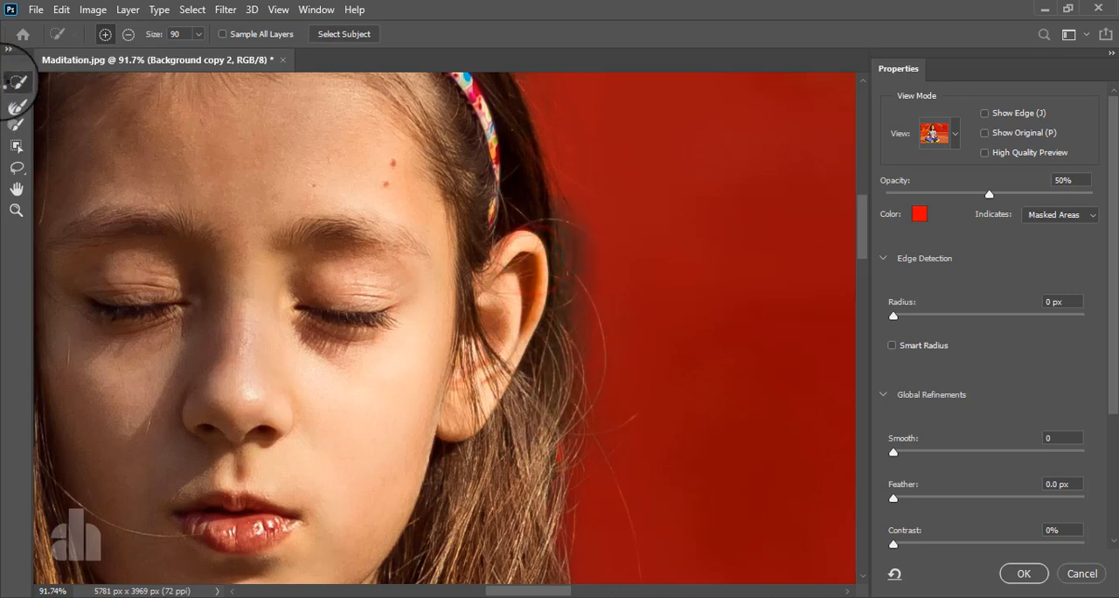
click(16, 104)
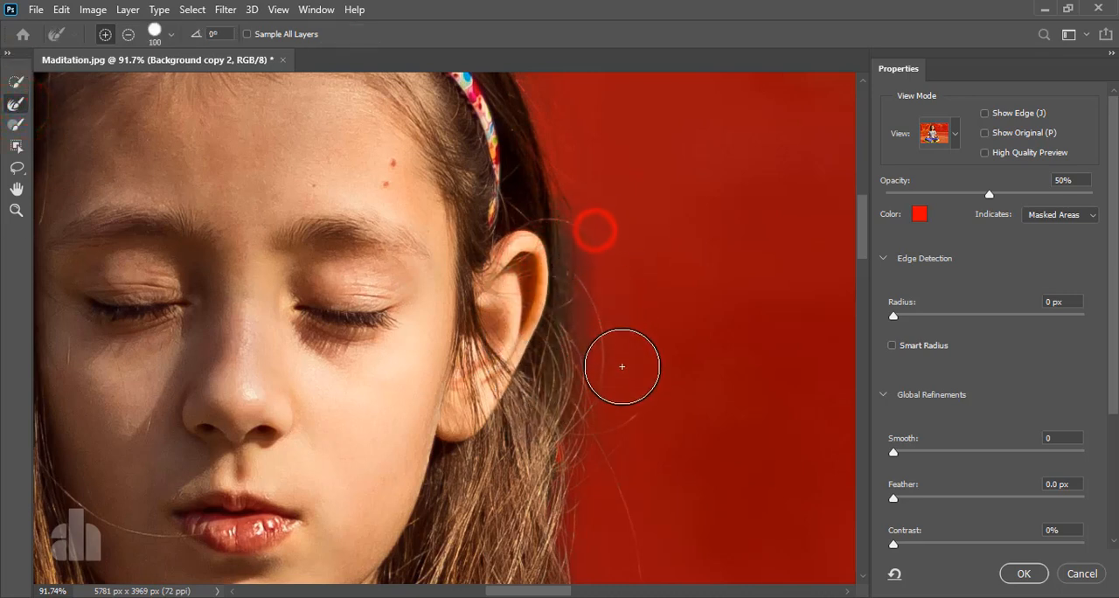
drag(583, 307, 589, 350)
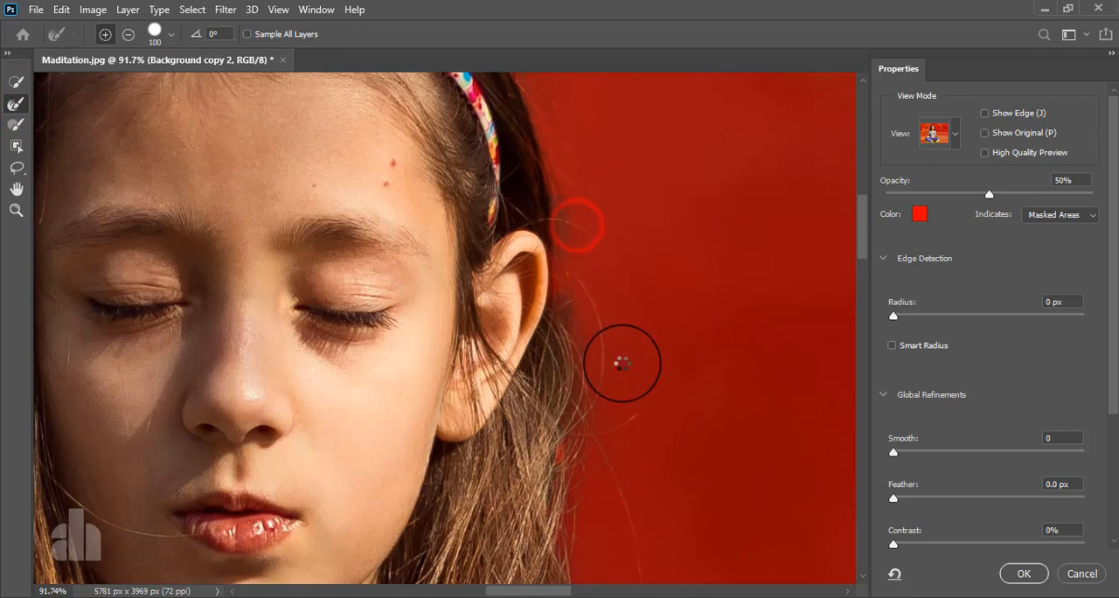
- Refine the mask edges in the gaps between both arms and the shirt with the Refine Edge Brush at size 100
scroll(552, 325, down, 6)
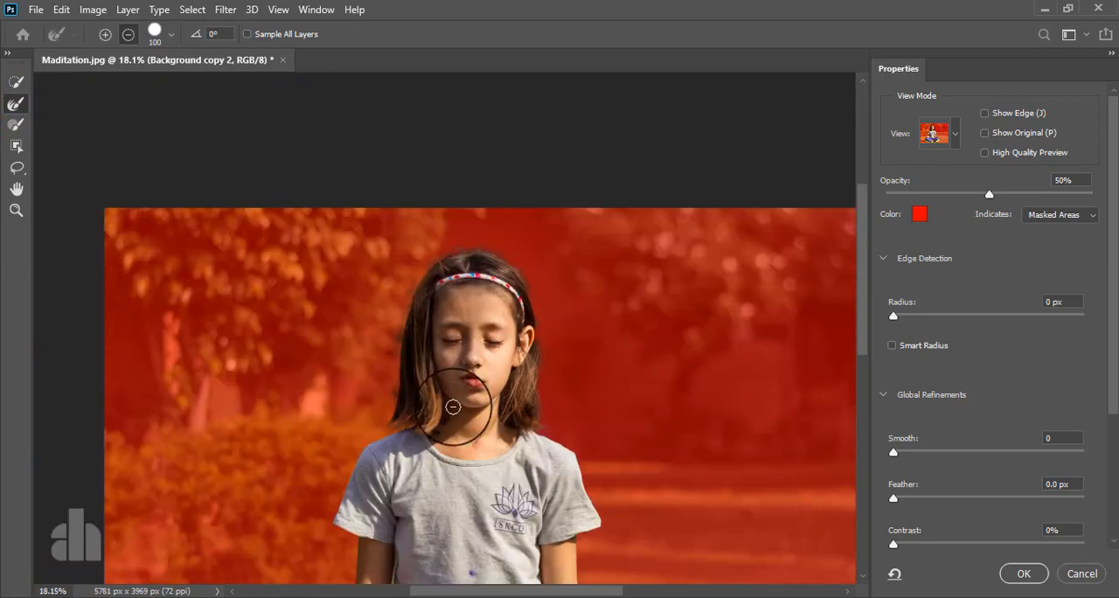
scroll(453, 406, down, 2)
scroll(291, 505, up, 3)
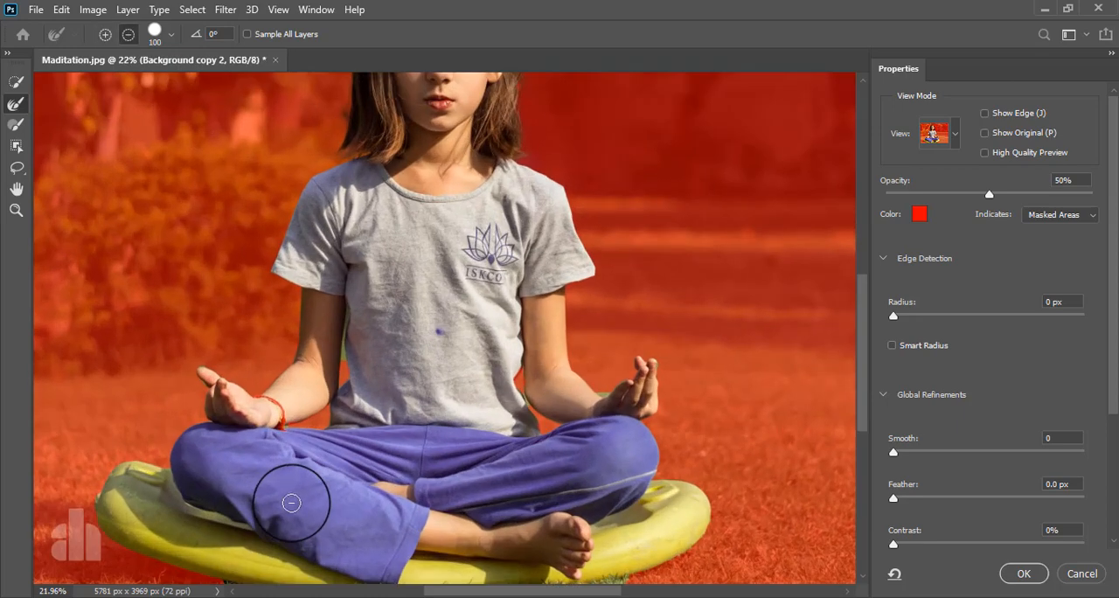
mouse_move(346, 308)
mouse_down()
mouse_move(338, 407)
mouse_move(289, 414)
mouse_up()
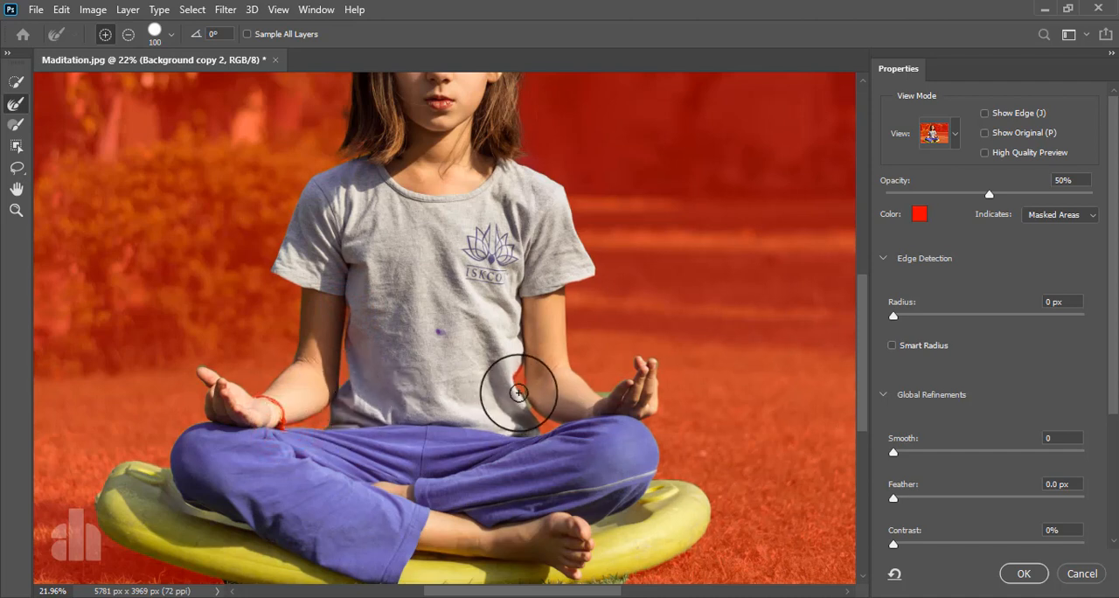
drag(527, 398, 537, 423)
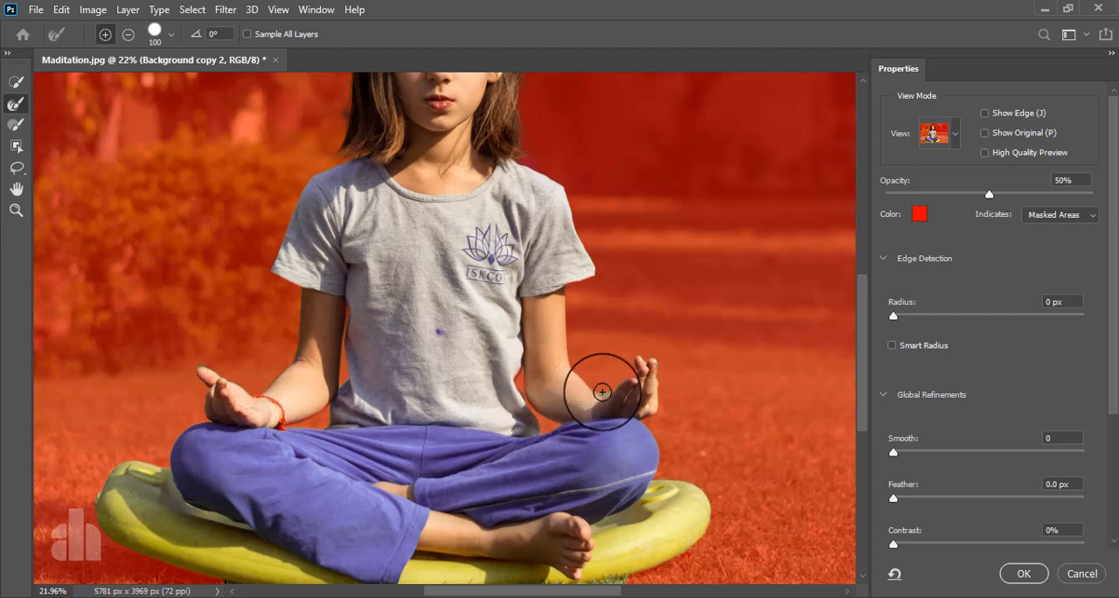
- Refine the mask edge around the fingers of the girl's left hand and apply the refined selection
drag(605, 390, 614, 382)
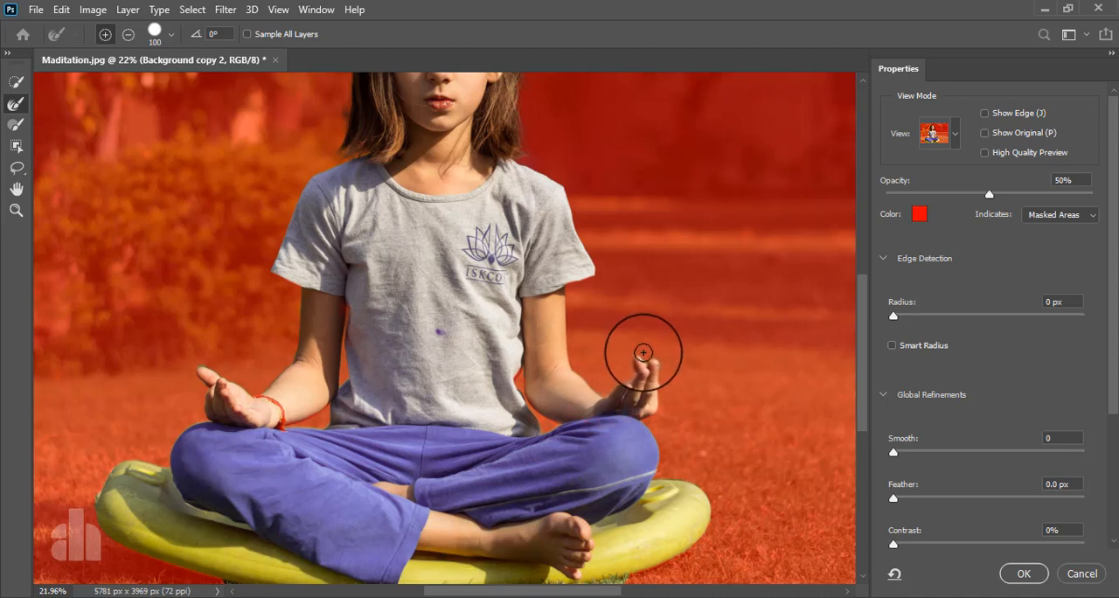
drag(662, 371, 675, 426)
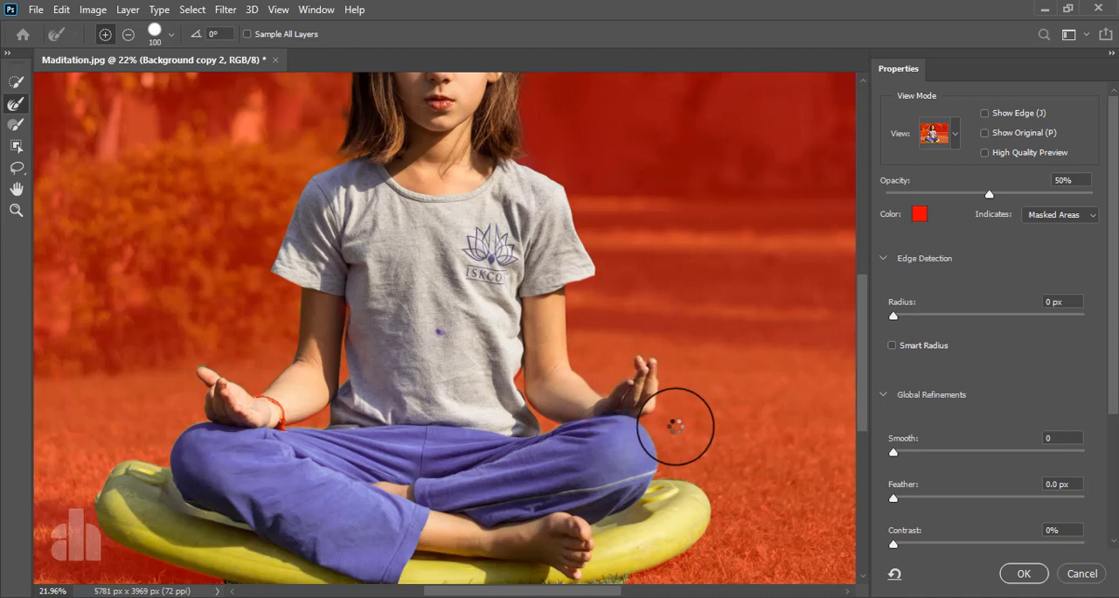
scroll(681, 441, down, 2)
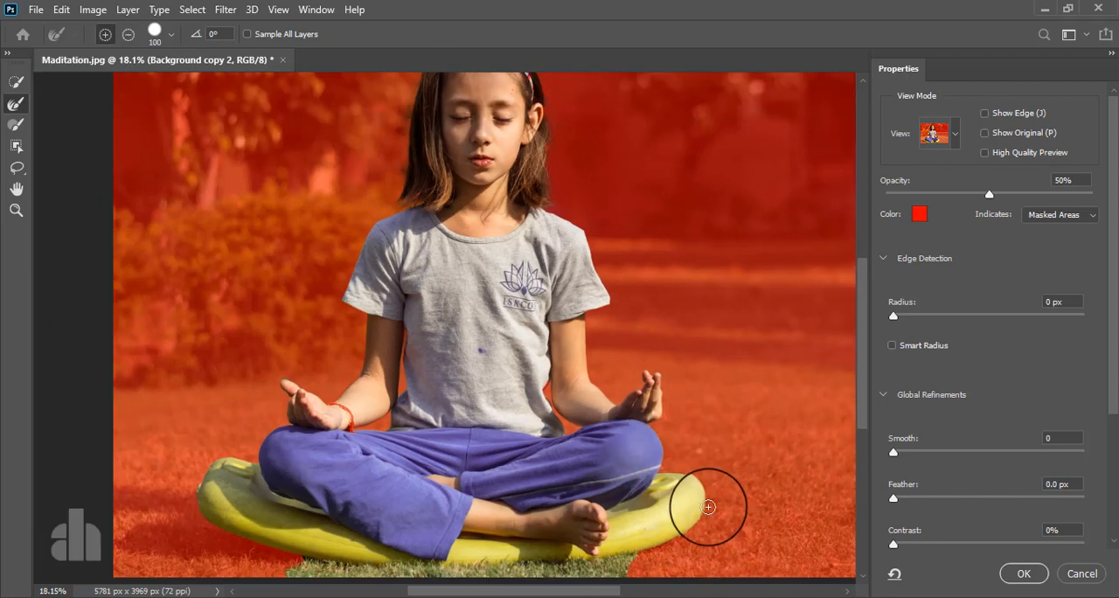
click(1023, 574)
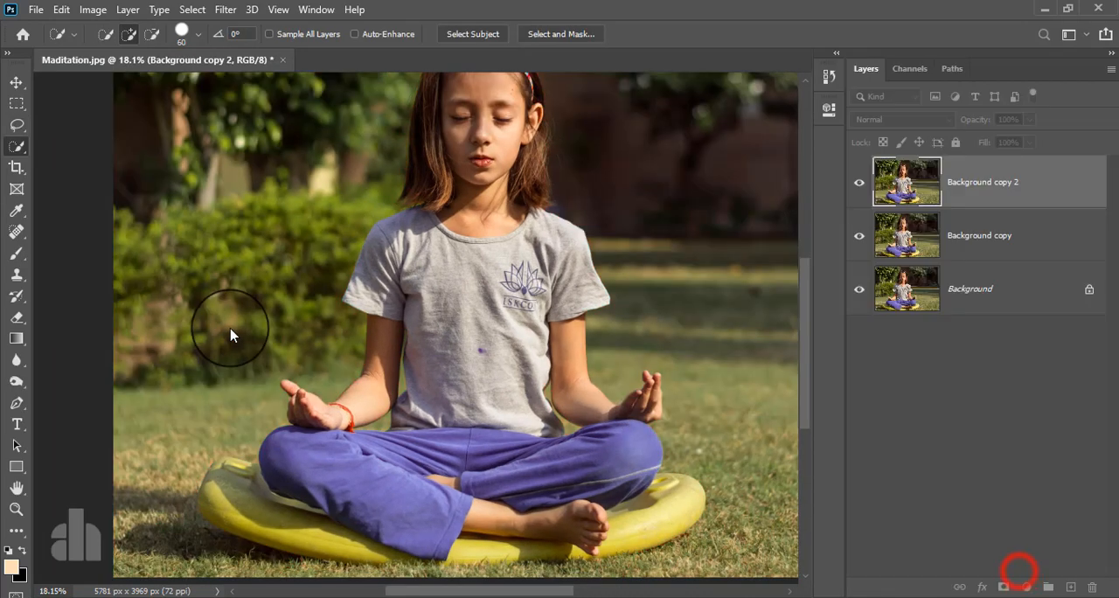
- Add a layer mask from the selection to Background copy 2 and load the mask as a selection again
scroll(395, 295, down, 2)
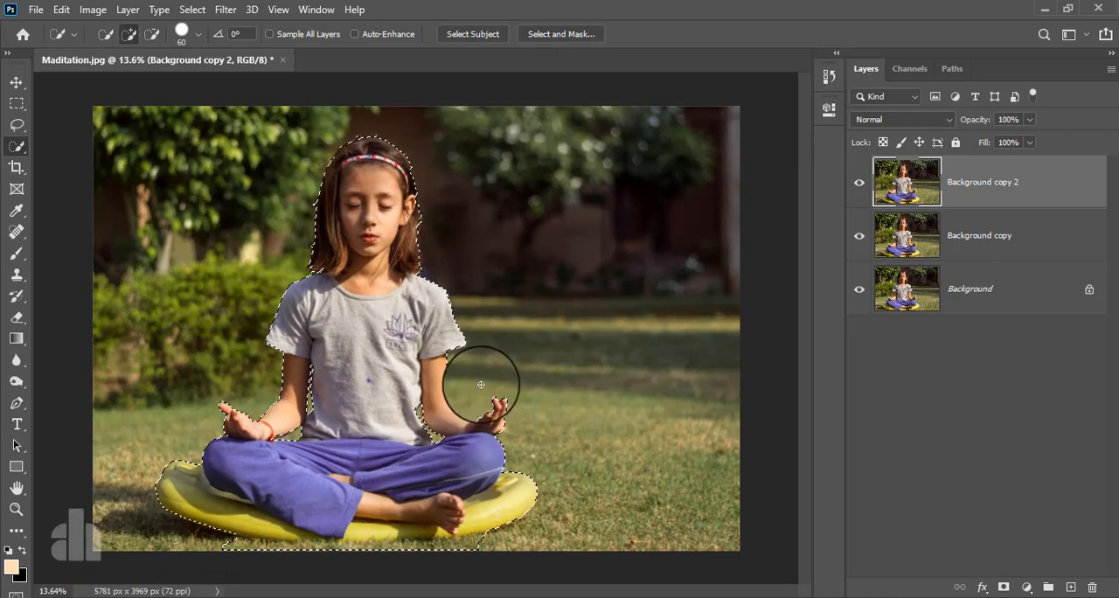
click(1003, 586)
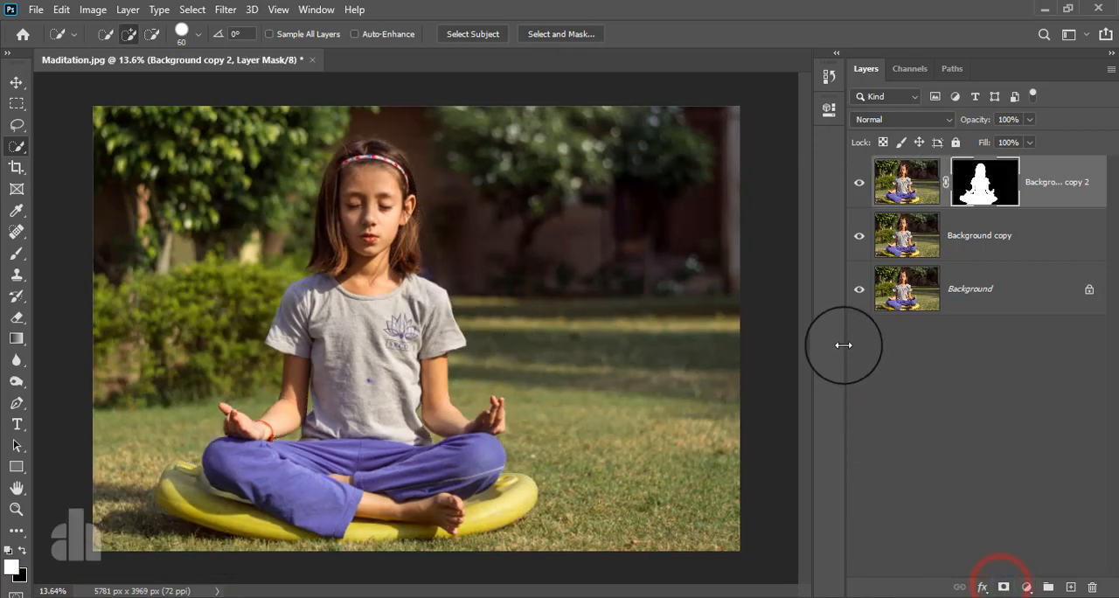
ctrl+click(983, 184)
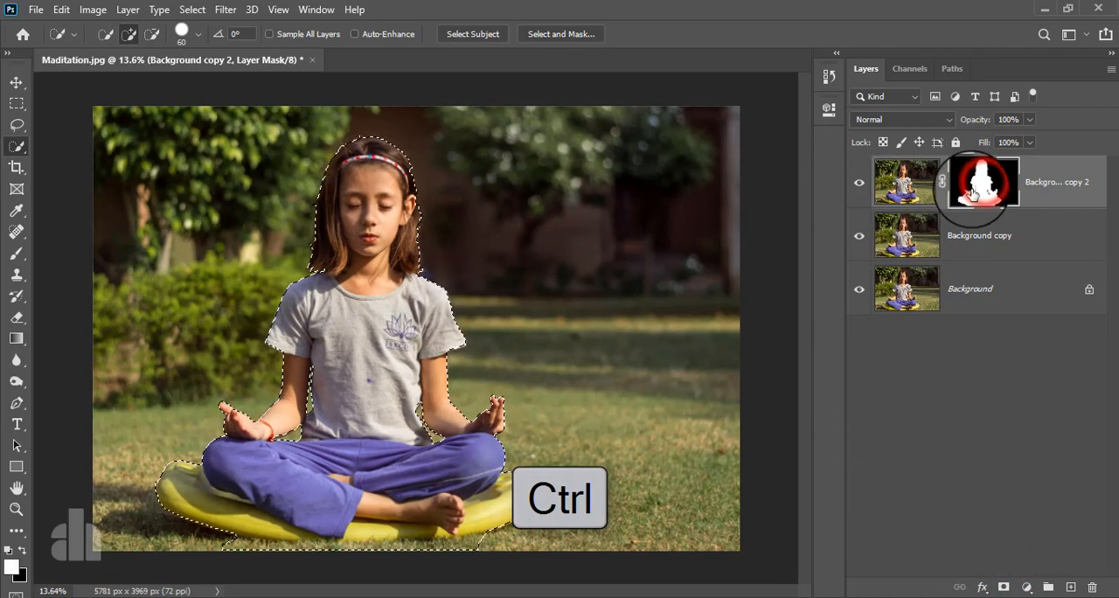
- Hide Background copy 2, make the Background copy layer active and expand the selection by 19 pixels
click(858, 183)
click(1003, 242)
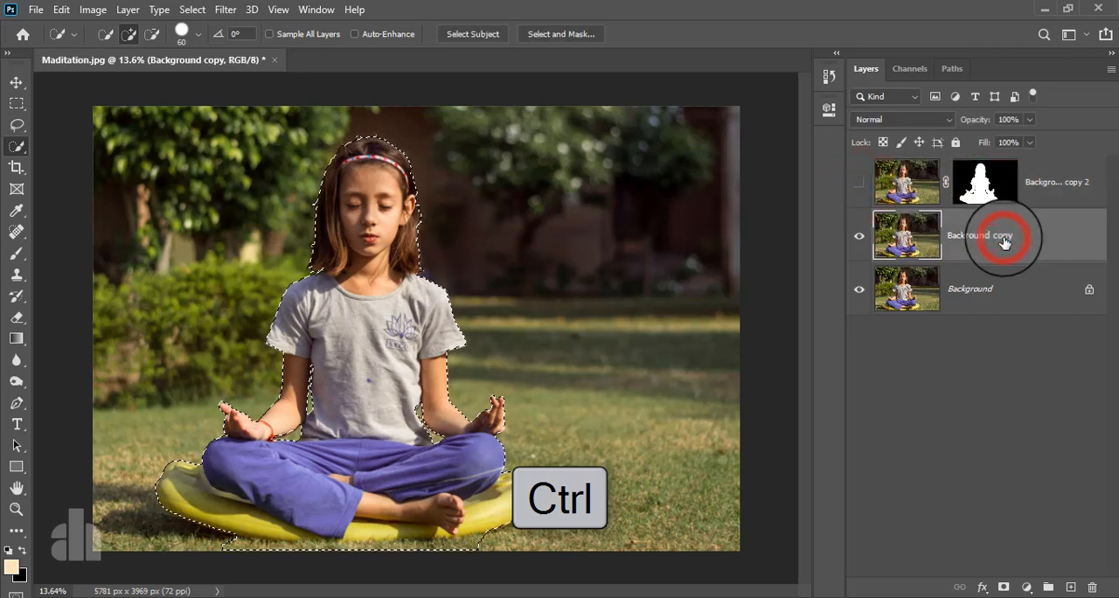
click(186, 11)
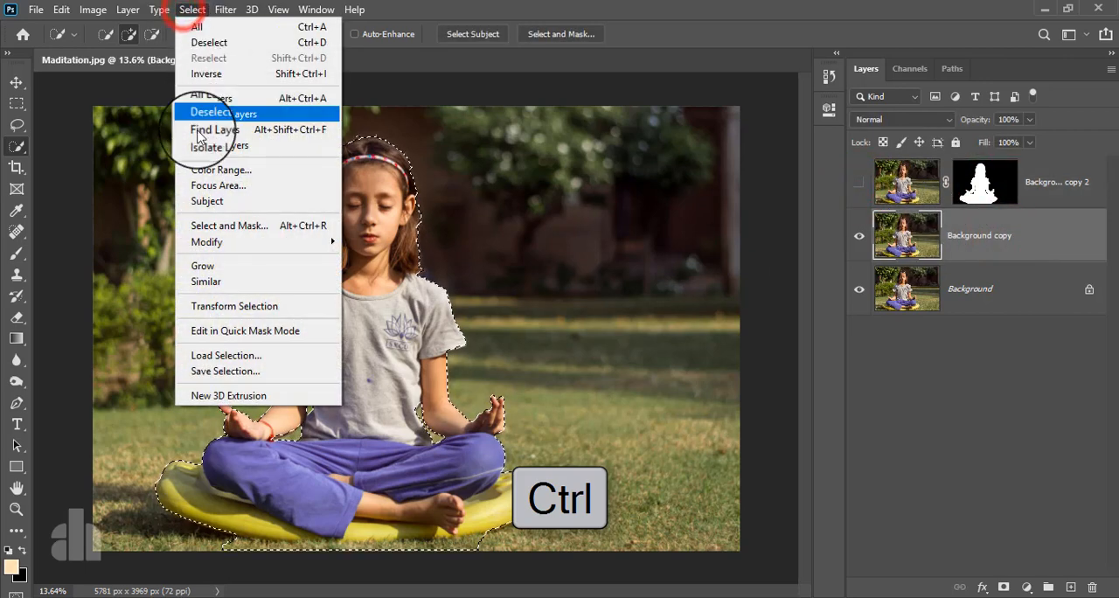
click(210, 241)
click(371, 276)
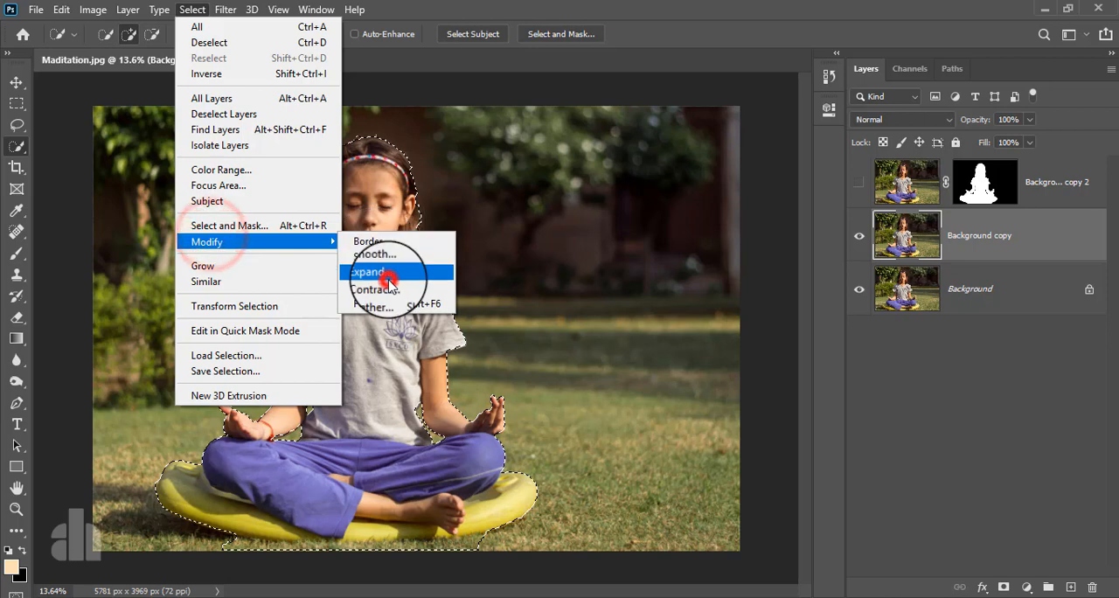
click(546, 187)
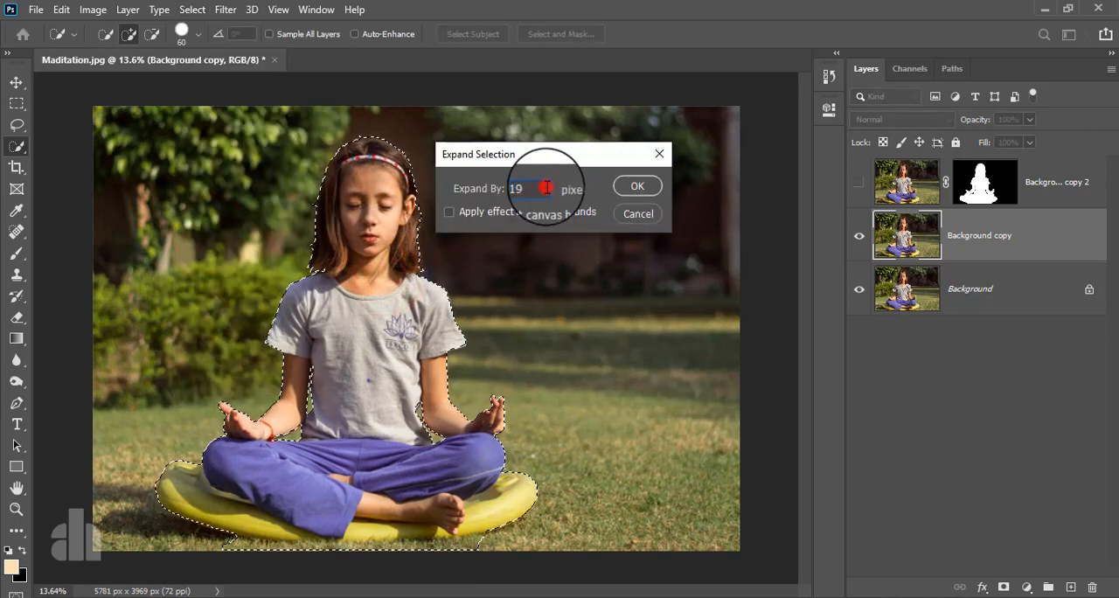
click(643, 186)
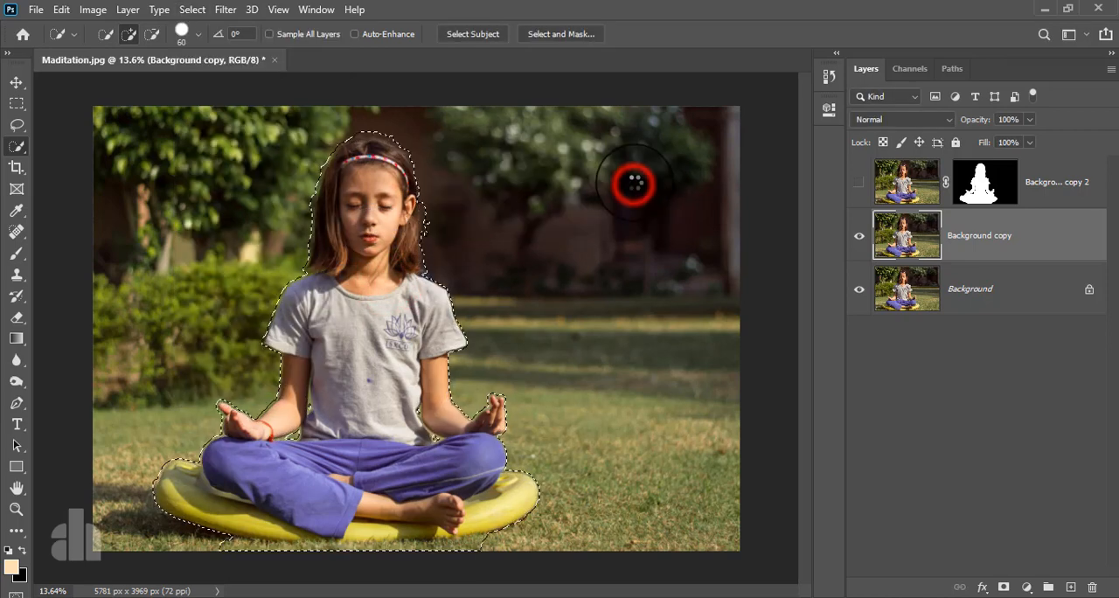
- Replace the selected girl and cushion on the Background copy layer with surrounding garden content using Fill, and clear the selection
click(59, 10)
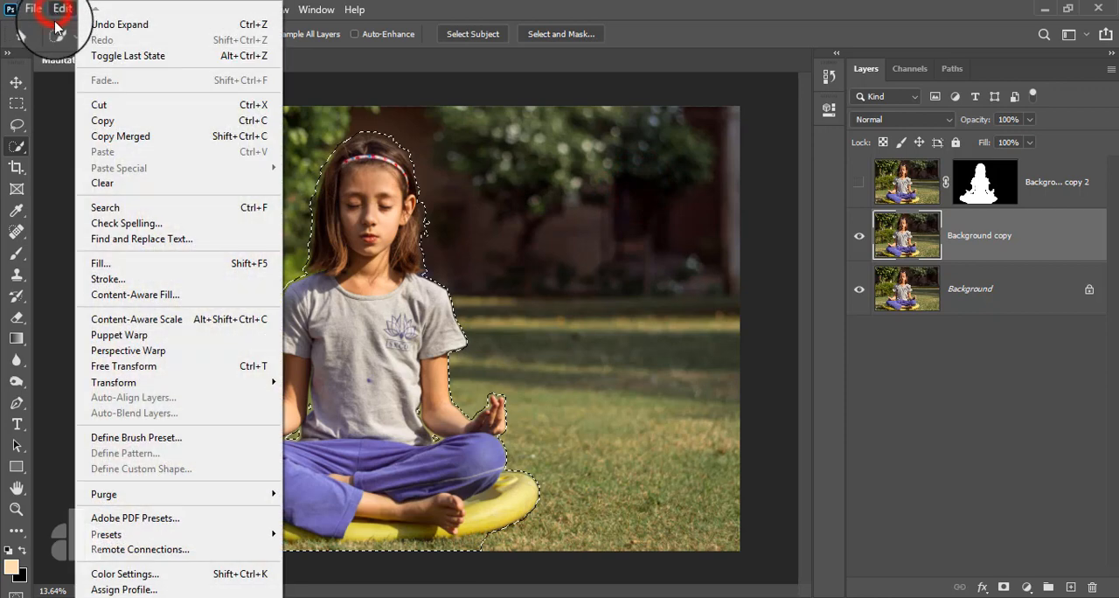
click(92, 259)
click(757, 146)
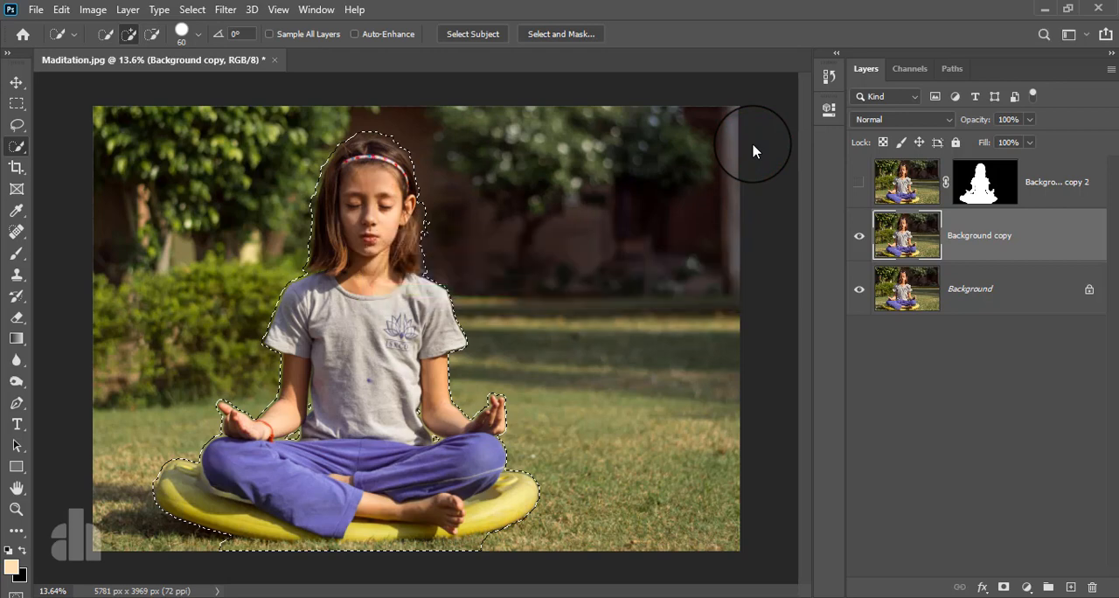
click(226, 9)
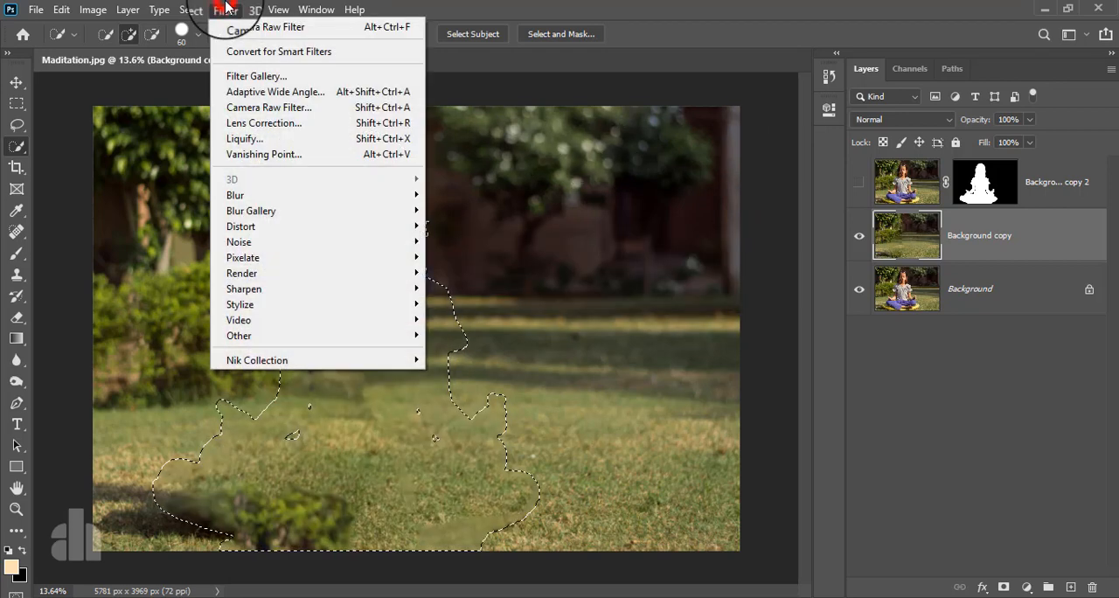
mouse_move(192, 10)
click(203, 47)
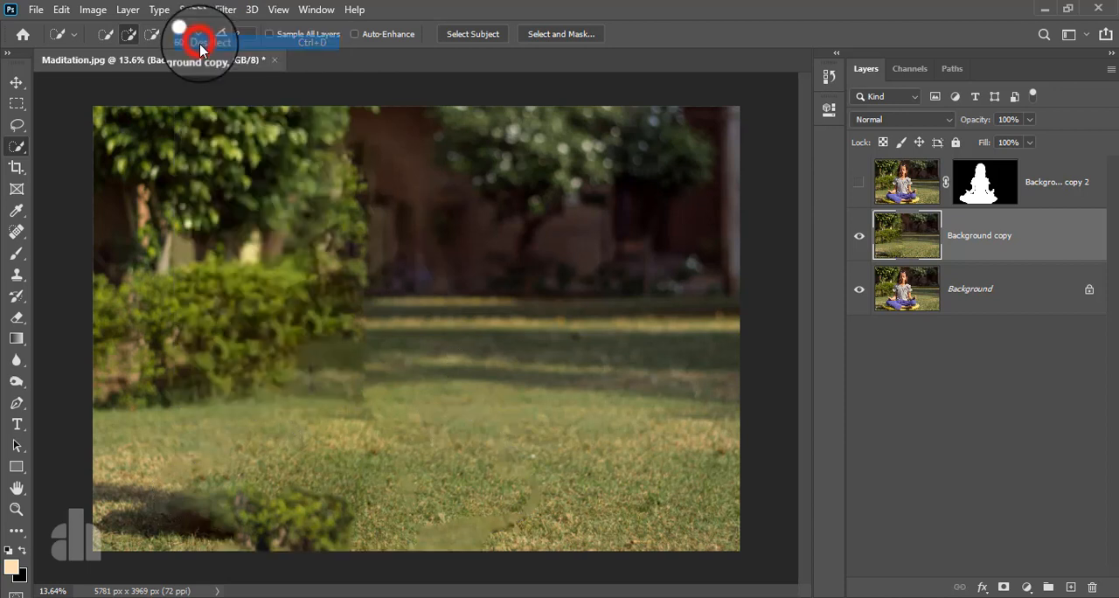
- Show Background copy 2 again and convert the Background copy layer for smart filters
click(16, 81)
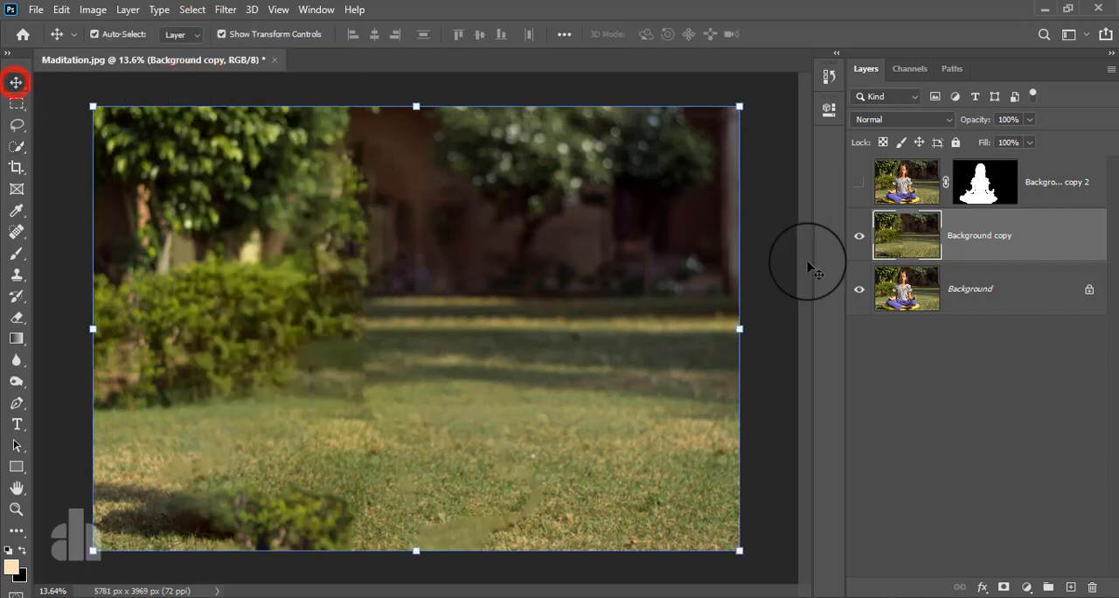
click(859, 183)
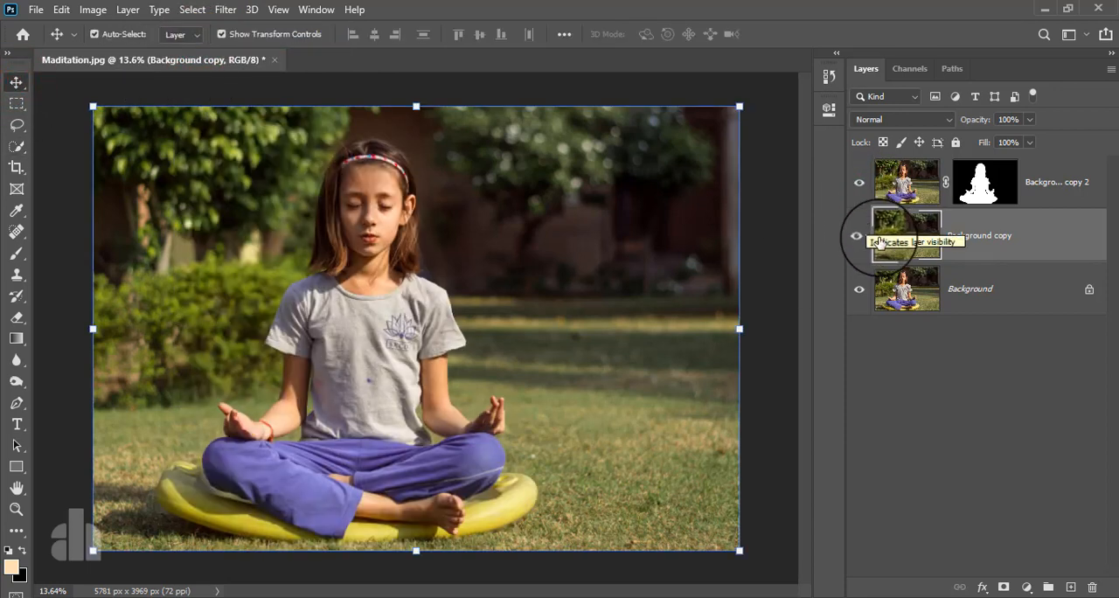
click(1016, 231)
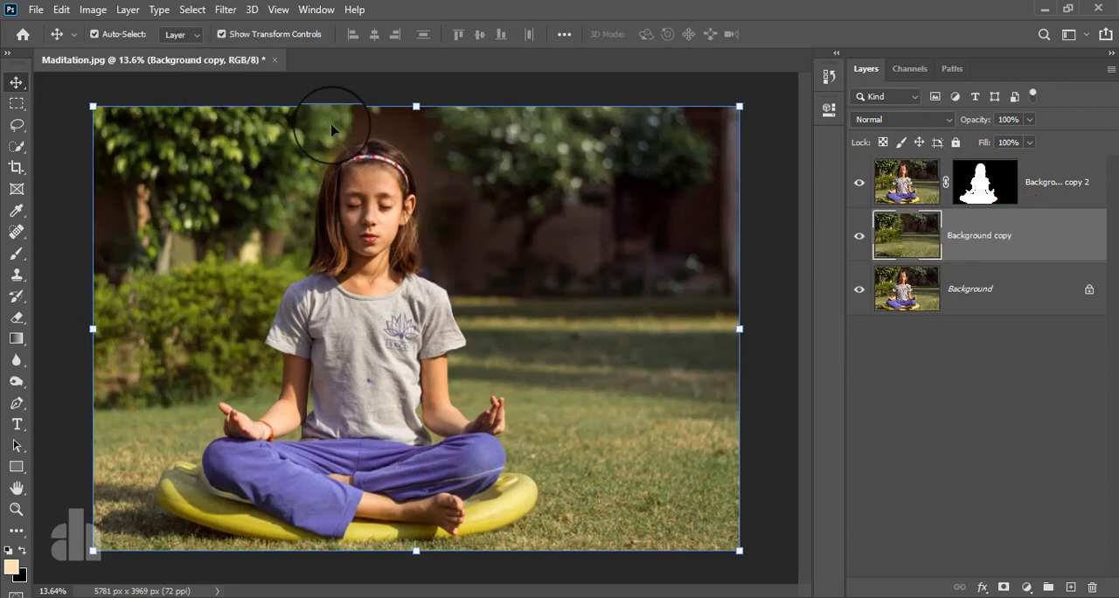
click(224, 10)
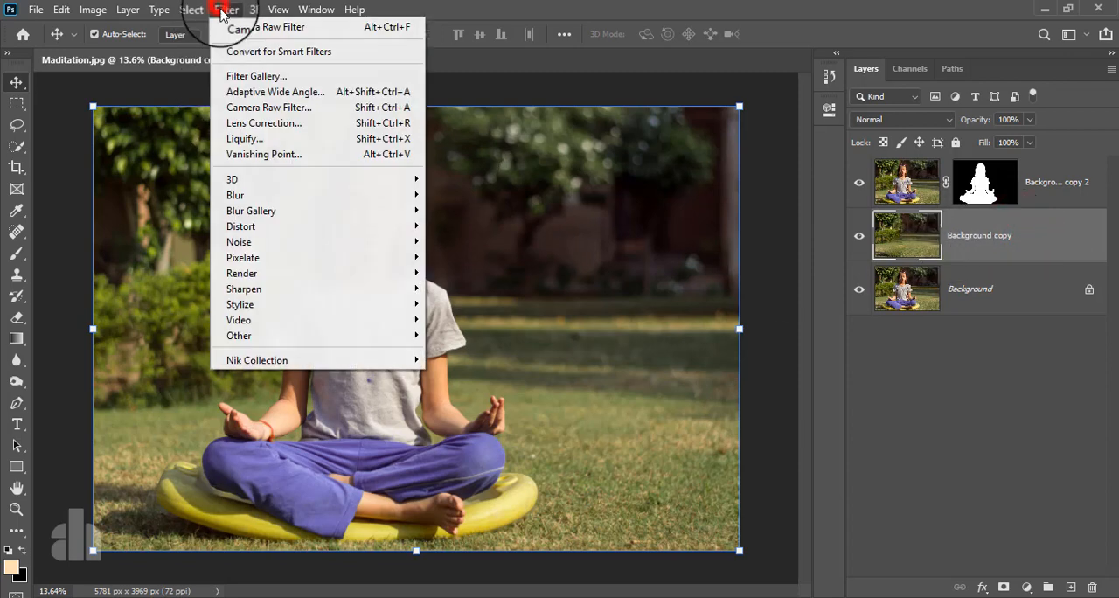
click(247, 52)
click(534, 237)
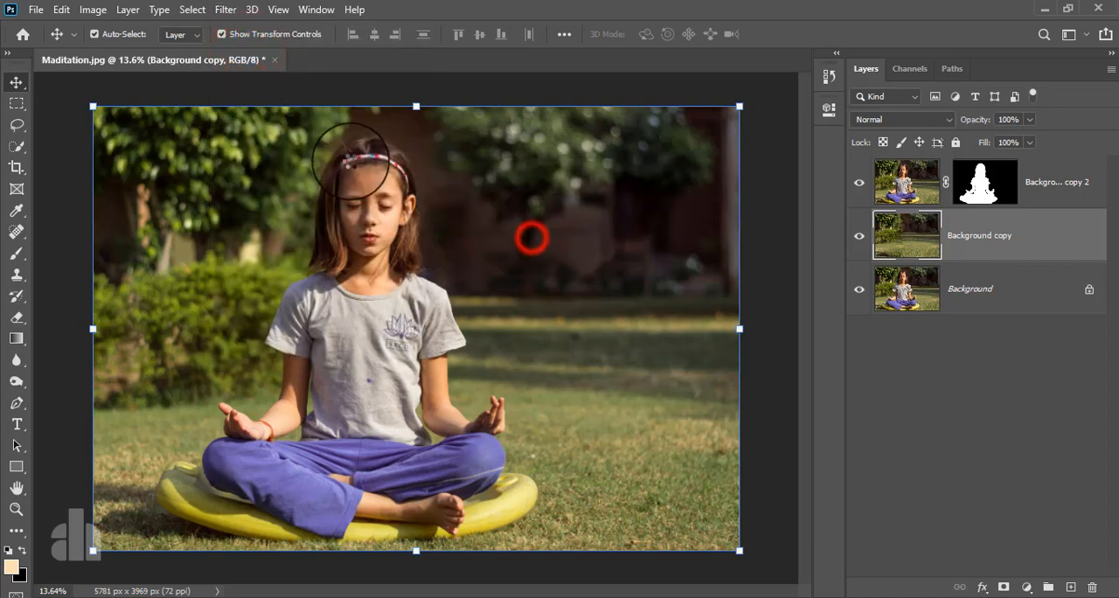
- Add a Tilt-Shift blur of 195 px to the Background copy layer and move its focus band down over the girl's crossed legs
click(224, 10)
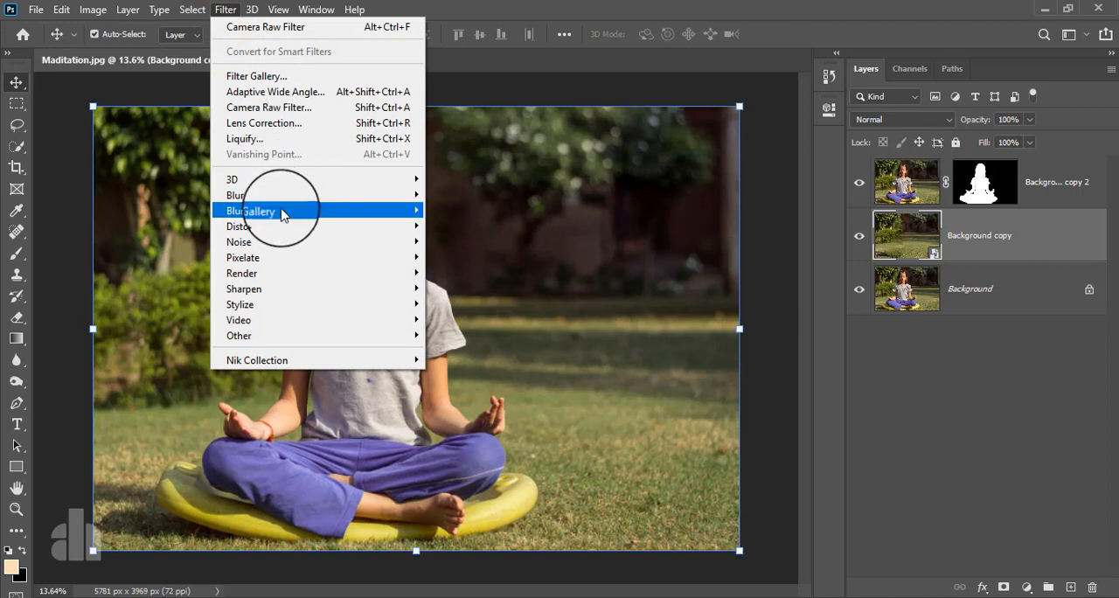
mouse_move(282, 215)
click(459, 241)
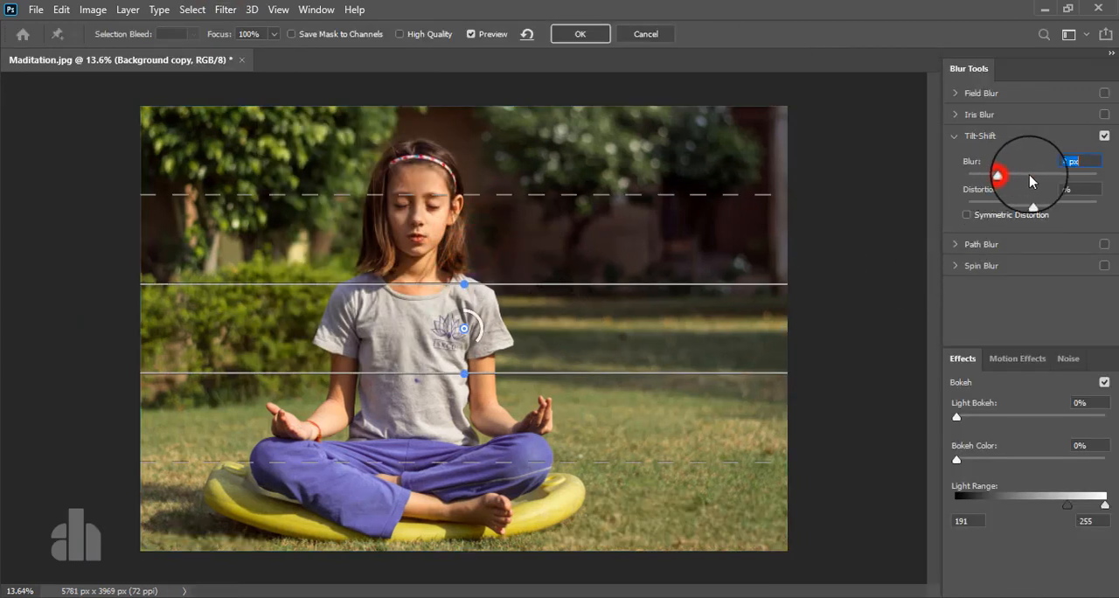
drag(1030, 181, 1049, 179)
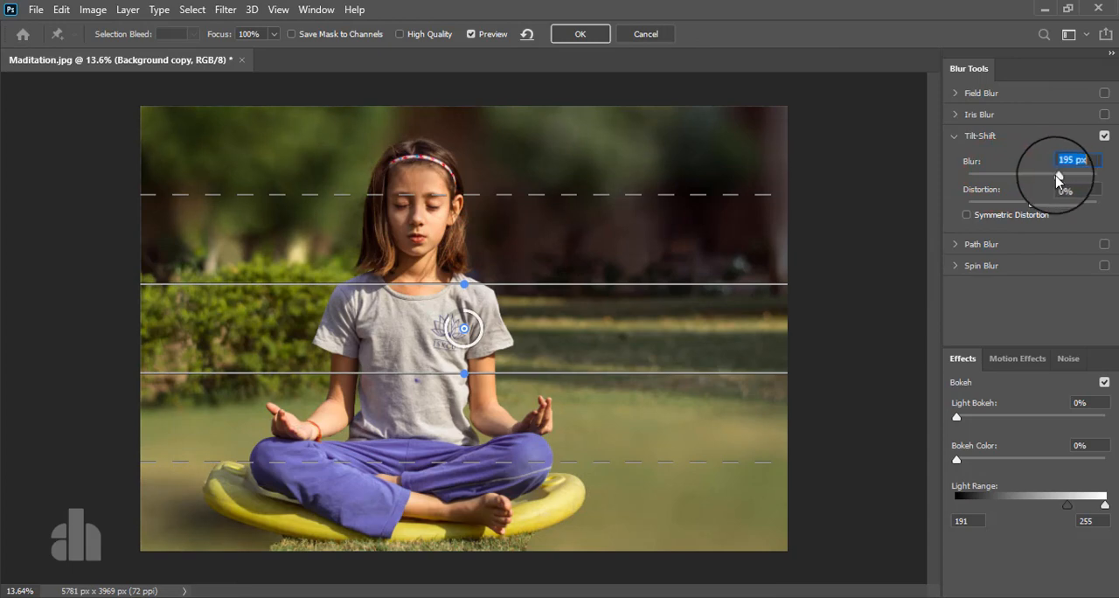
click(464, 329)
drag(465, 330, 465, 504)
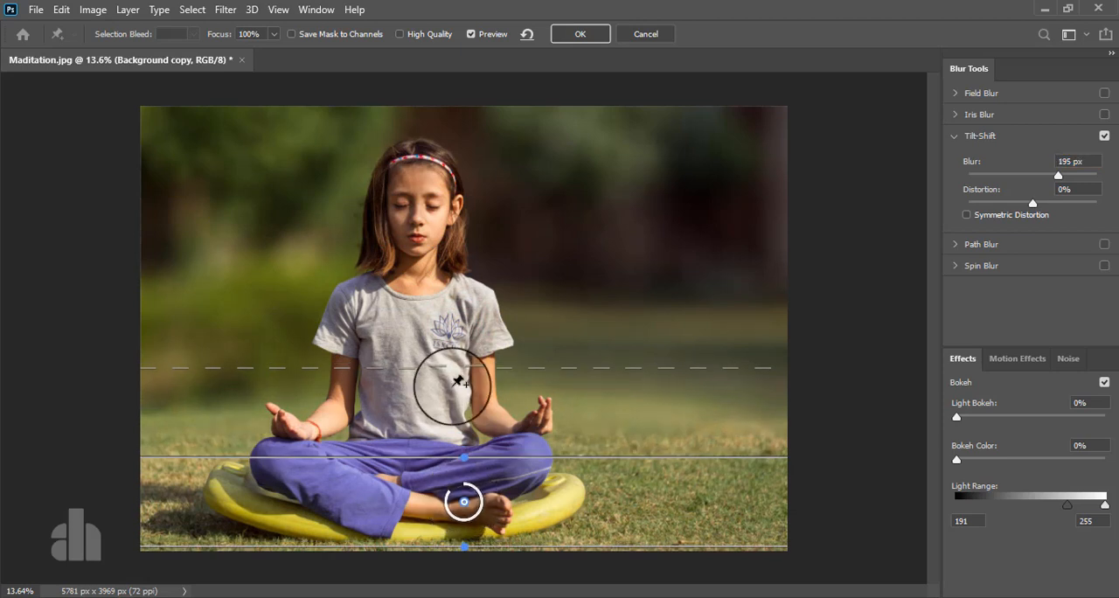
- Raise the upper dashed feather line to the girl's chest, set the Tilt-Shift blur to 205 px and apply it
drag(447, 368, 613, 331)
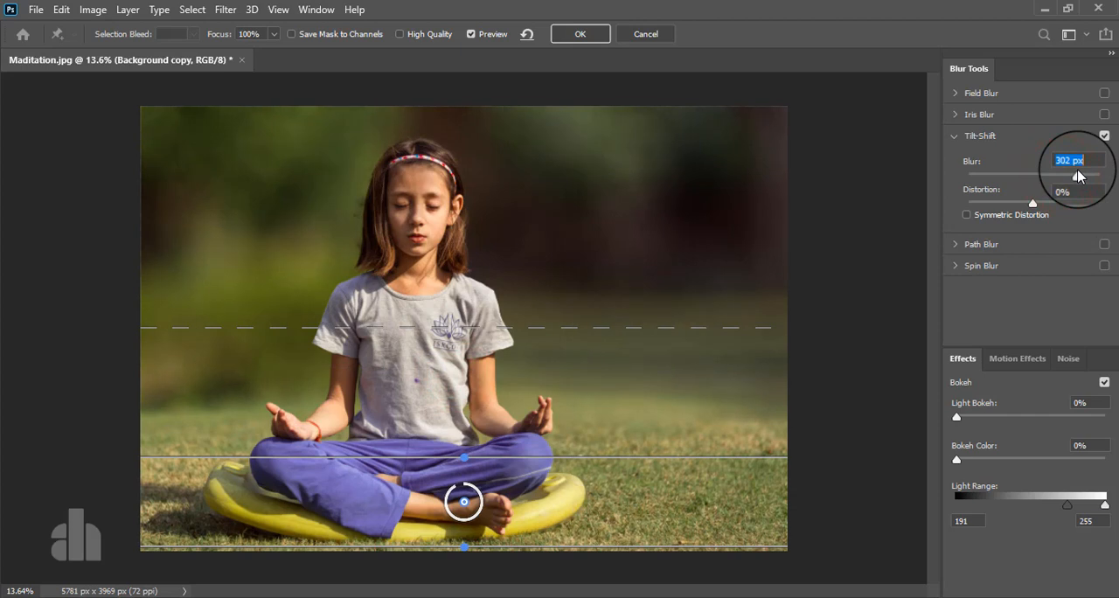
drag(1068, 177, 1055, 178)
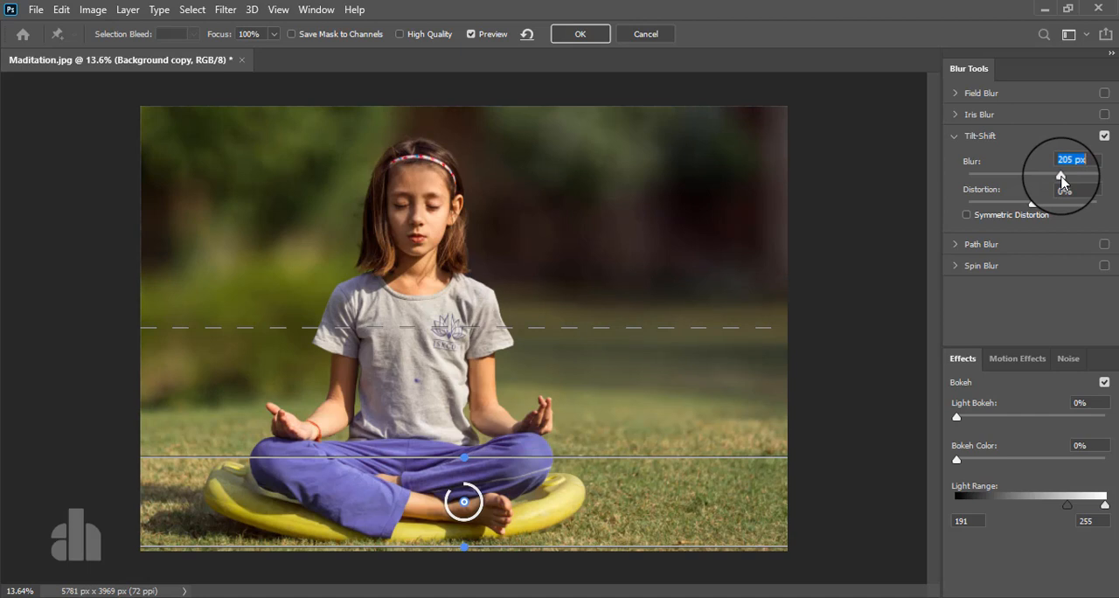
mouse_move(466, 325)
mouse_down()
mouse_move(463, 297)
mouse_move(468, 307)
mouse_up()
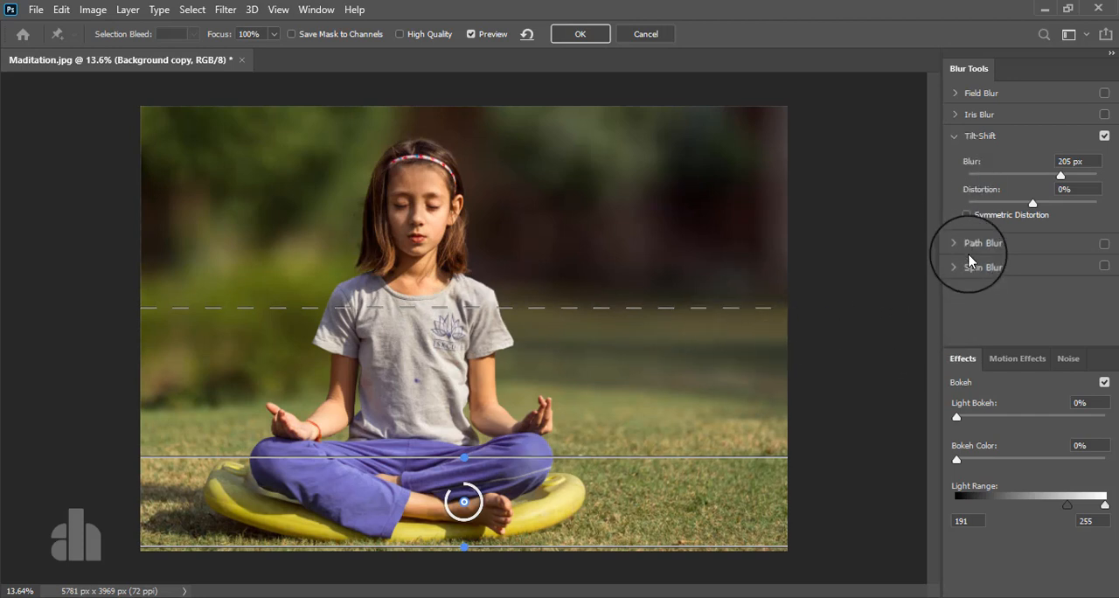
click(578, 35)
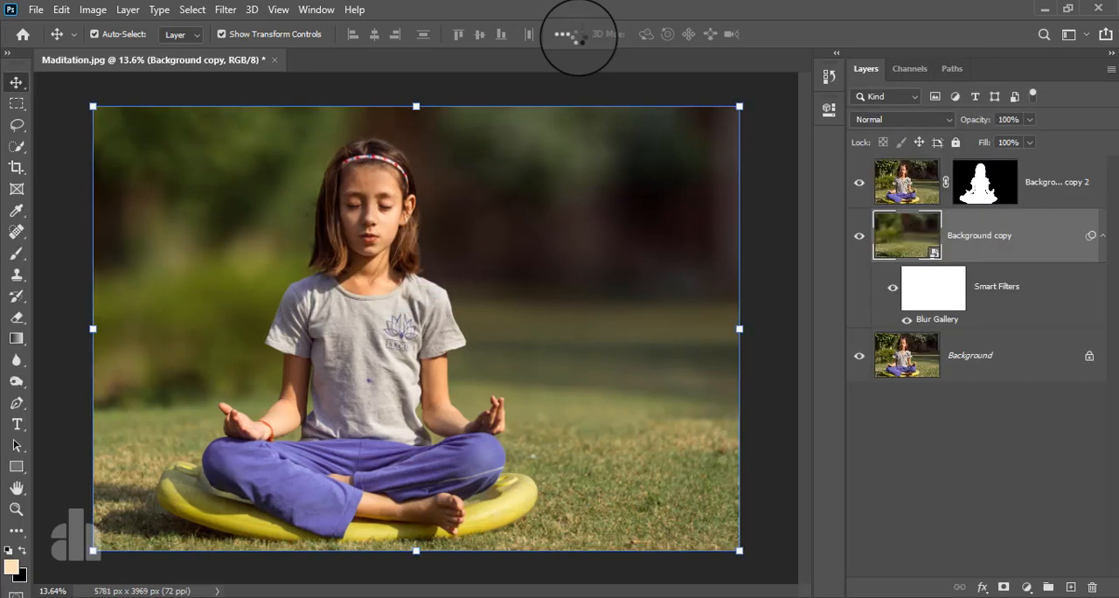
- Display the layer mask of Background copy 2 on its own, with the girl's head and arms in close view
click(1047, 184)
alt+click(979, 179)
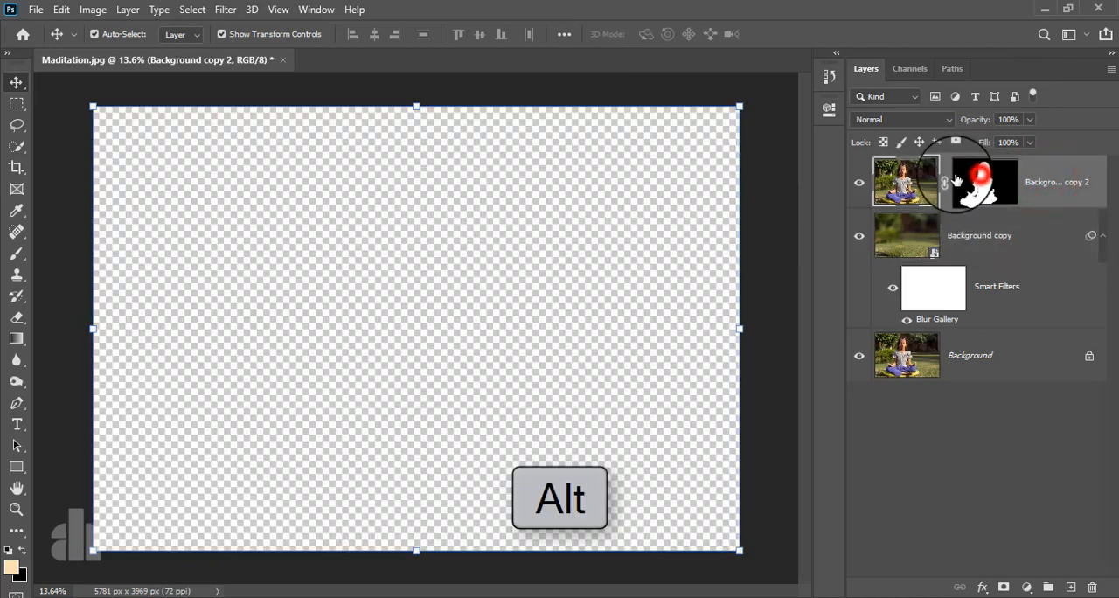
alt+scroll(324, 199, up, 2)
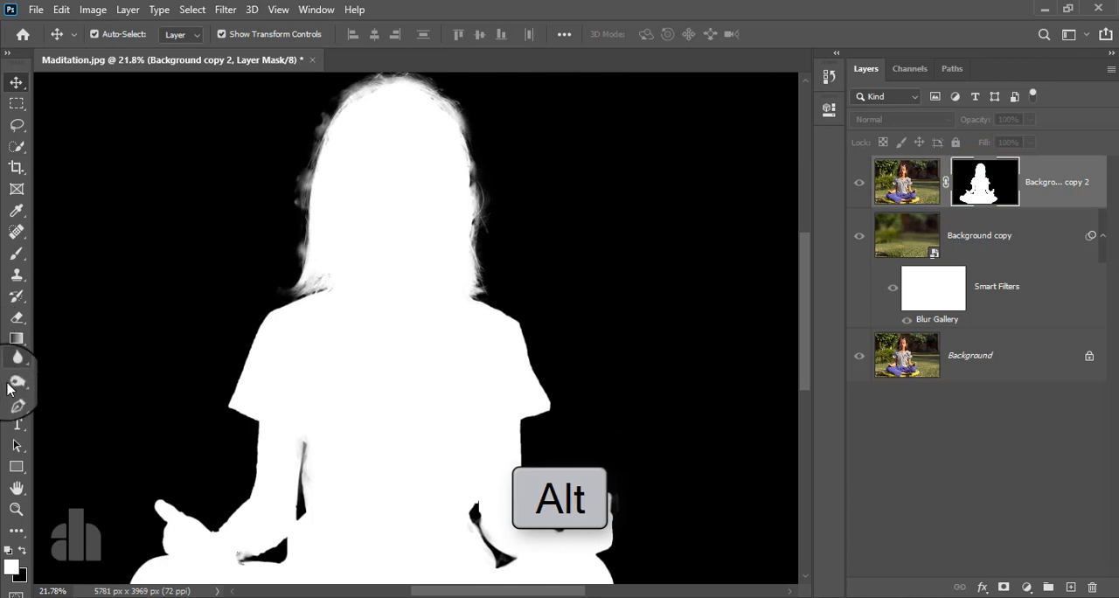
- Set up the Brush tool with black paint, Overlay mode and a size of 155 px
click(17, 253)
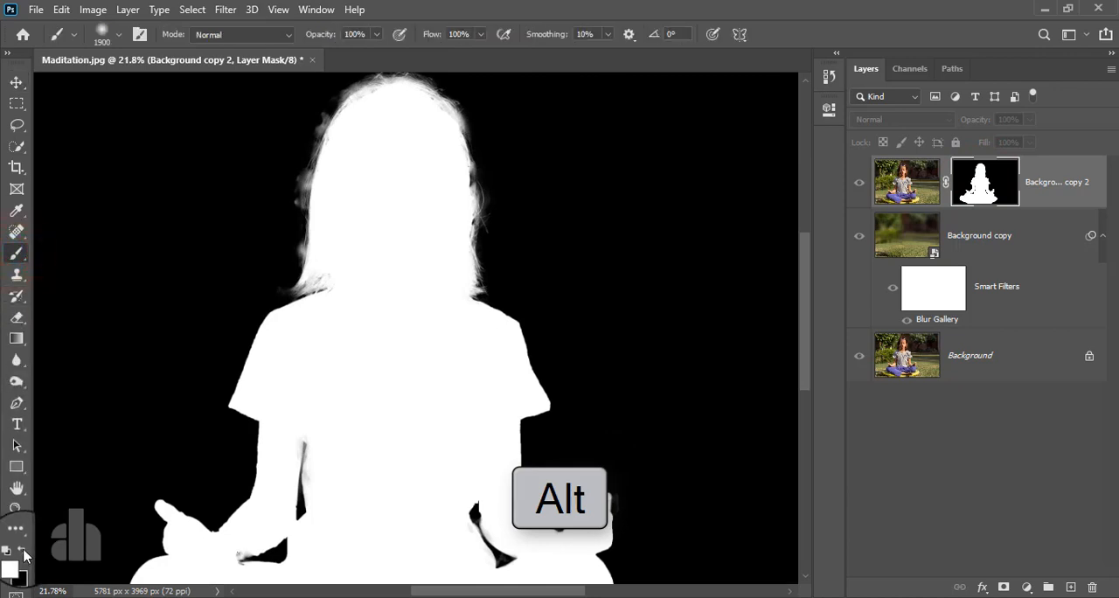
click(265, 35)
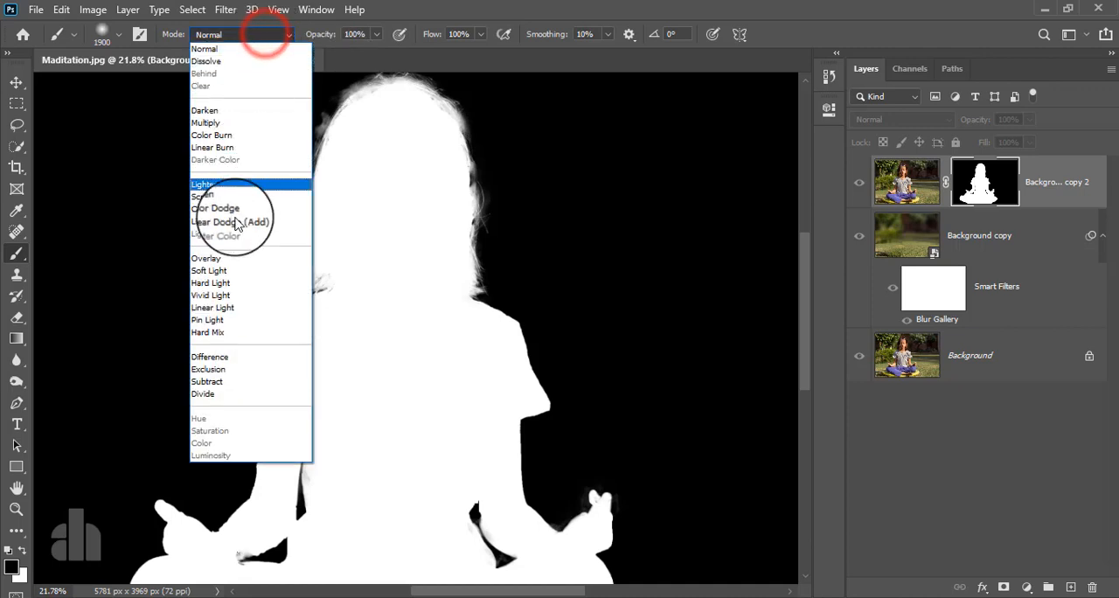
click(228, 261)
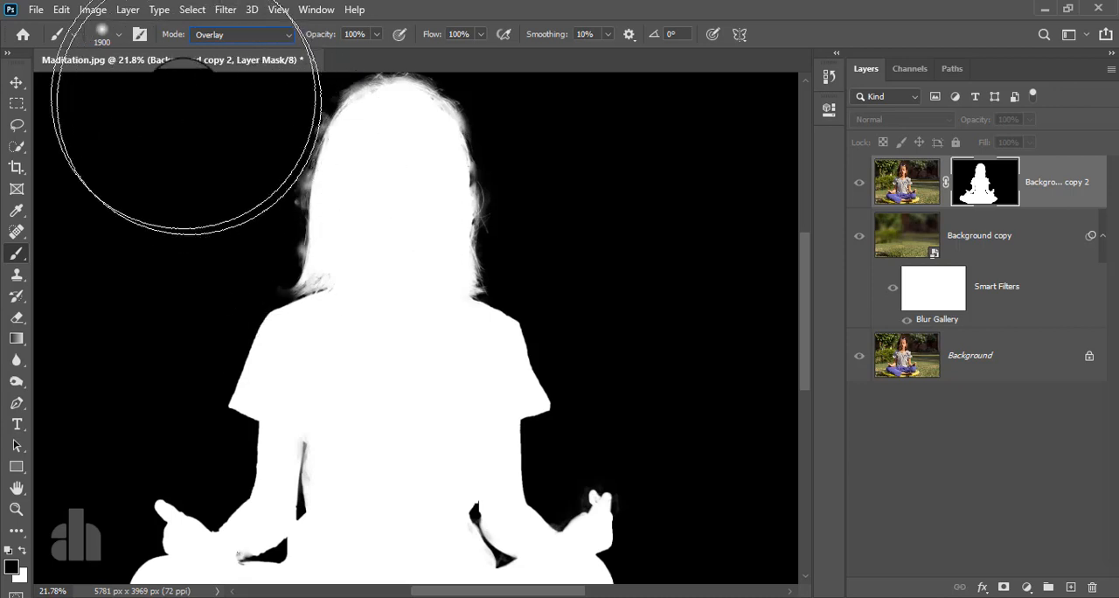
click(119, 35)
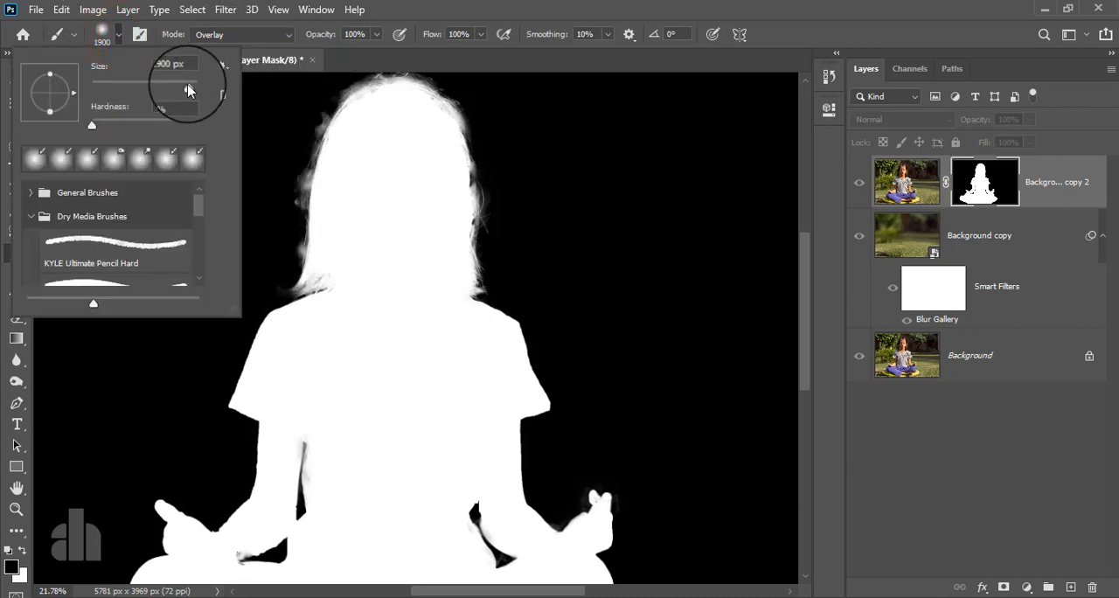
drag(200, 91, 158, 90)
click(444, 7)
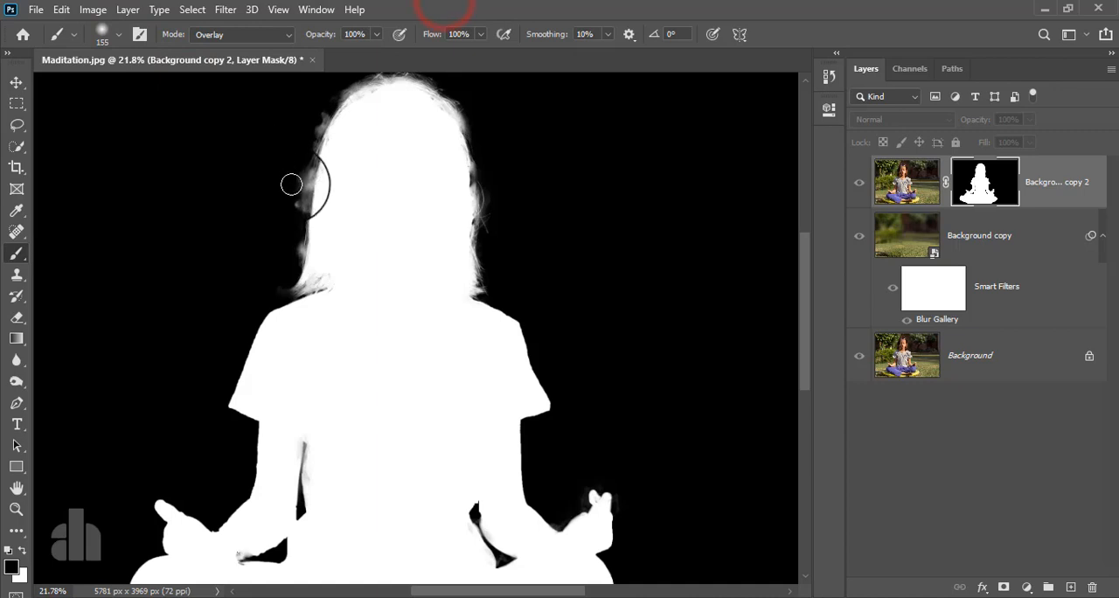
- Paint black in Overlay mode over the gray fringe along both sides and the crown of the hair in the mask
drag(298, 174, 298, 218)
drag(321, 120, 292, 270)
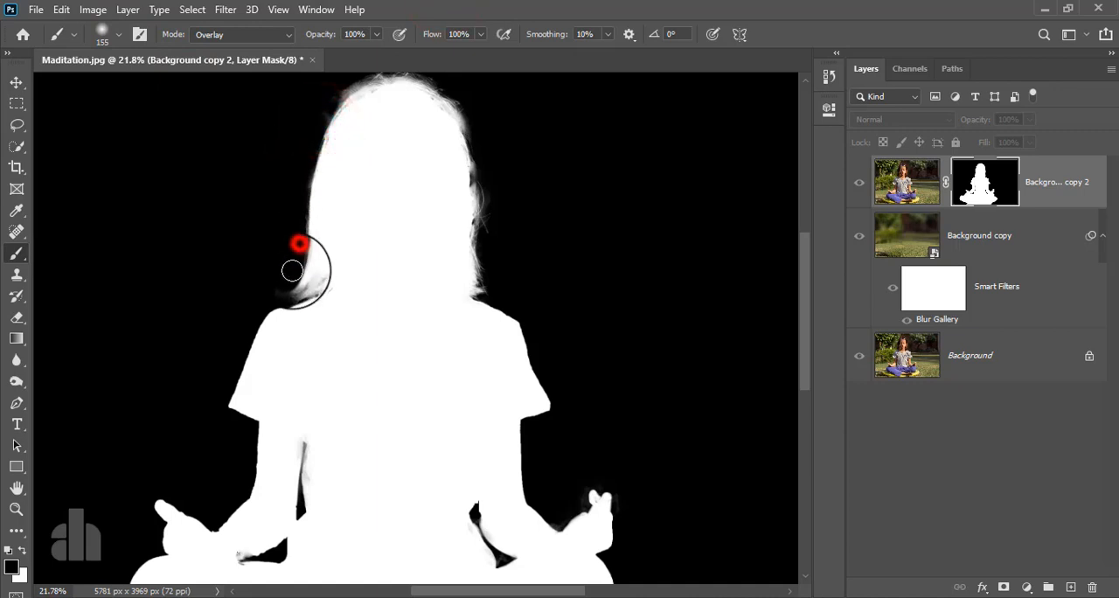
mouse_move(370, 110)
mouse_down()
mouse_move(370, 179)
mouse_move(359, 177)
mouse_move(430, 166)
mouse_move(468, 201)
mouse_up()
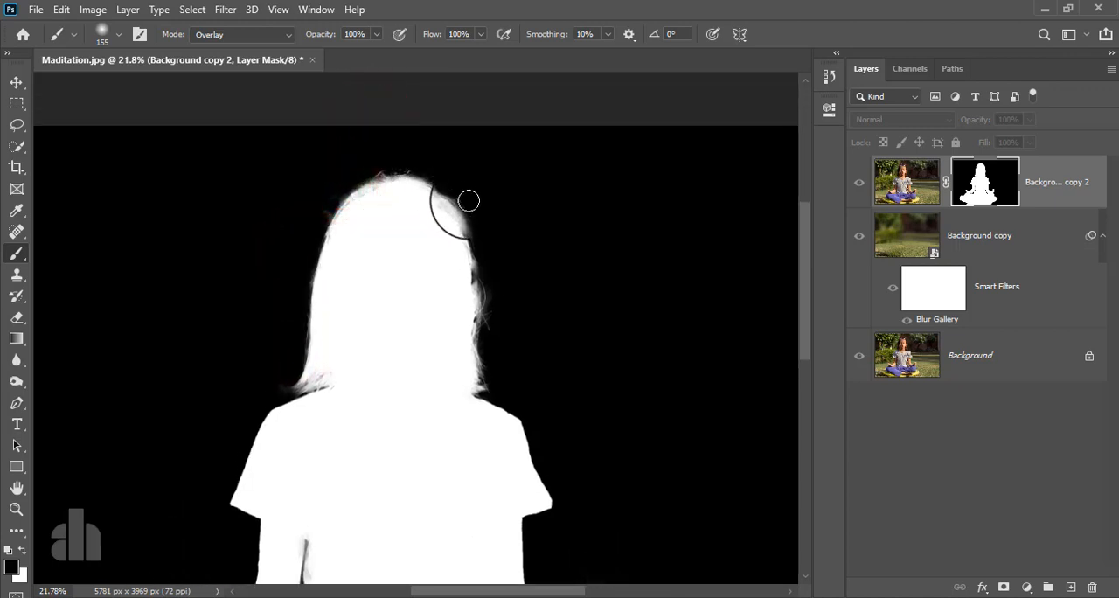
mouse_move(487, 264)
mouse_down()
mouse_move(498, 374)
mouse_move(482, 280)
mouse_move(501, 167)
mouse_up()
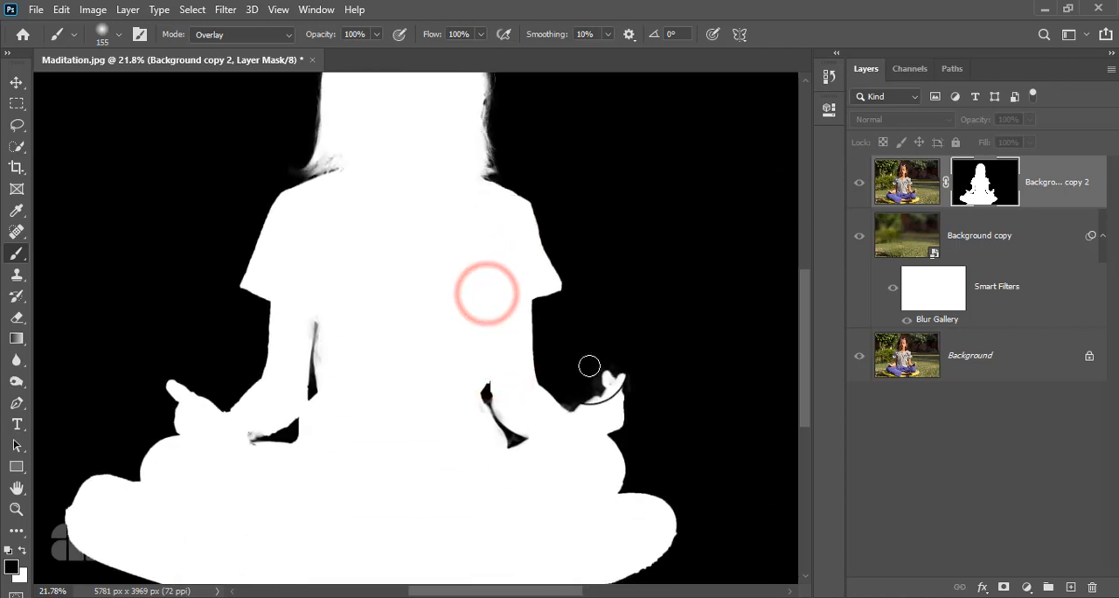
- Paint black in Overlay mode over the mask's gray areas near the hands and inner arm, and compare the composite with Background copy 2 hidden and shown
click(568, 404)
drag(490, 400, 522, 444)
click(595, 378)
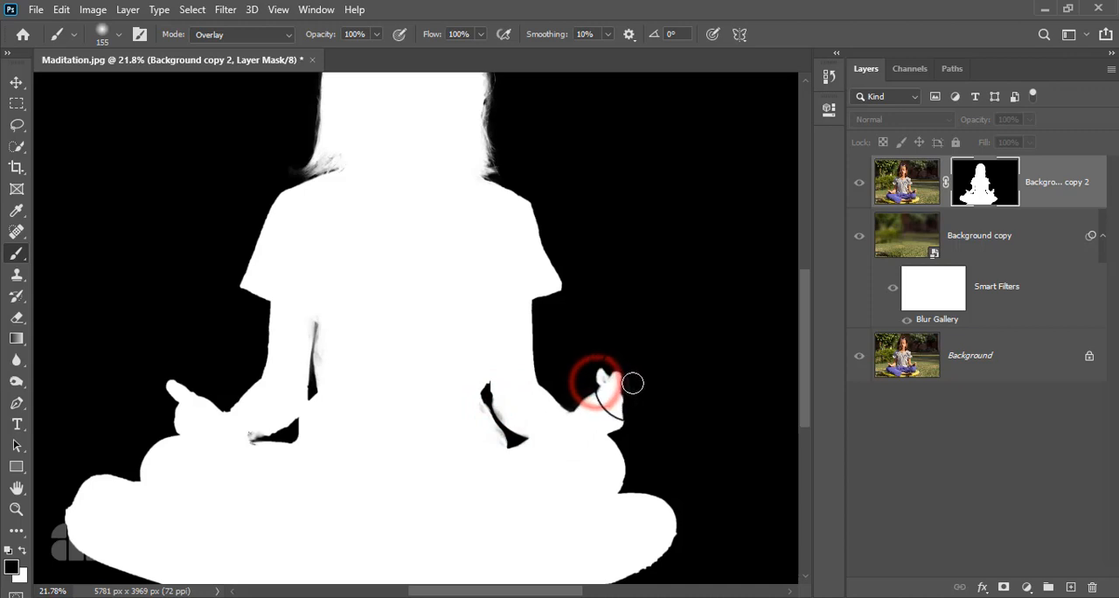
click(257, 440)
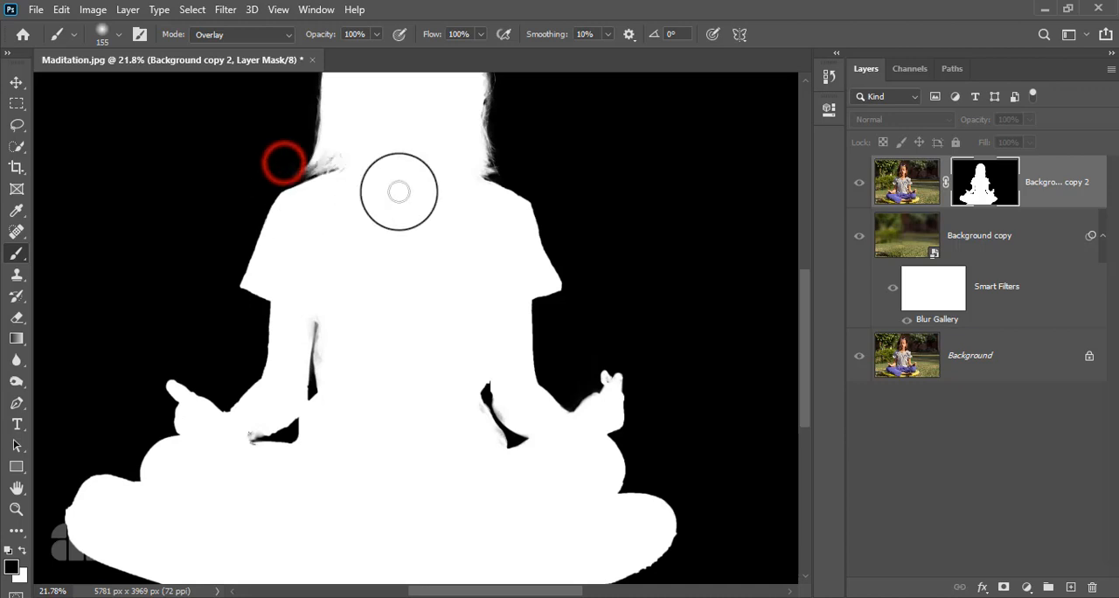
scroll(505, 234, down, 2)
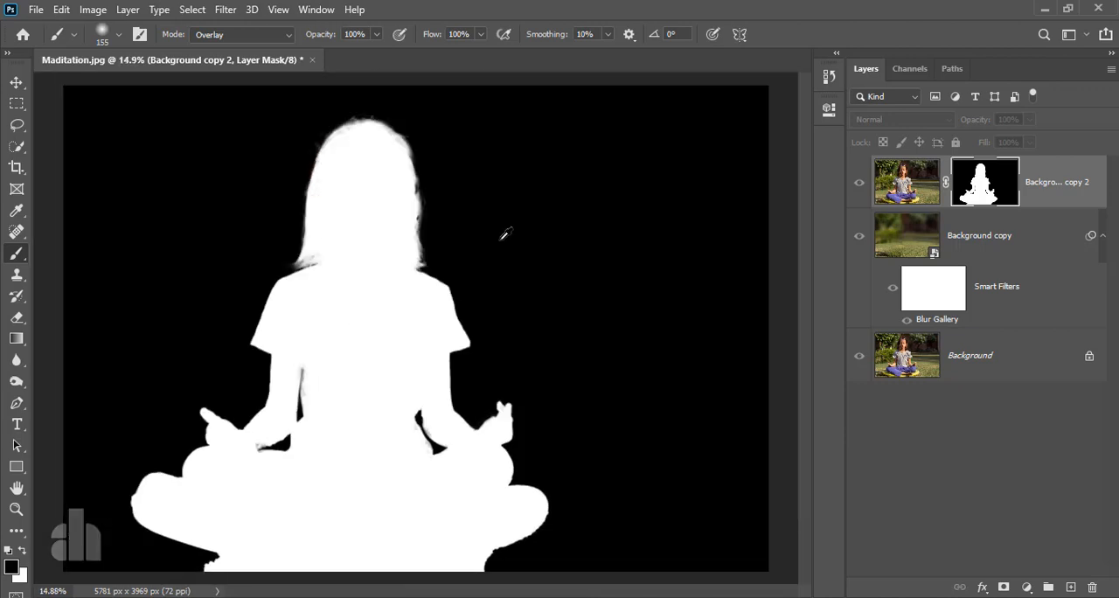
alt+click(984, 182)
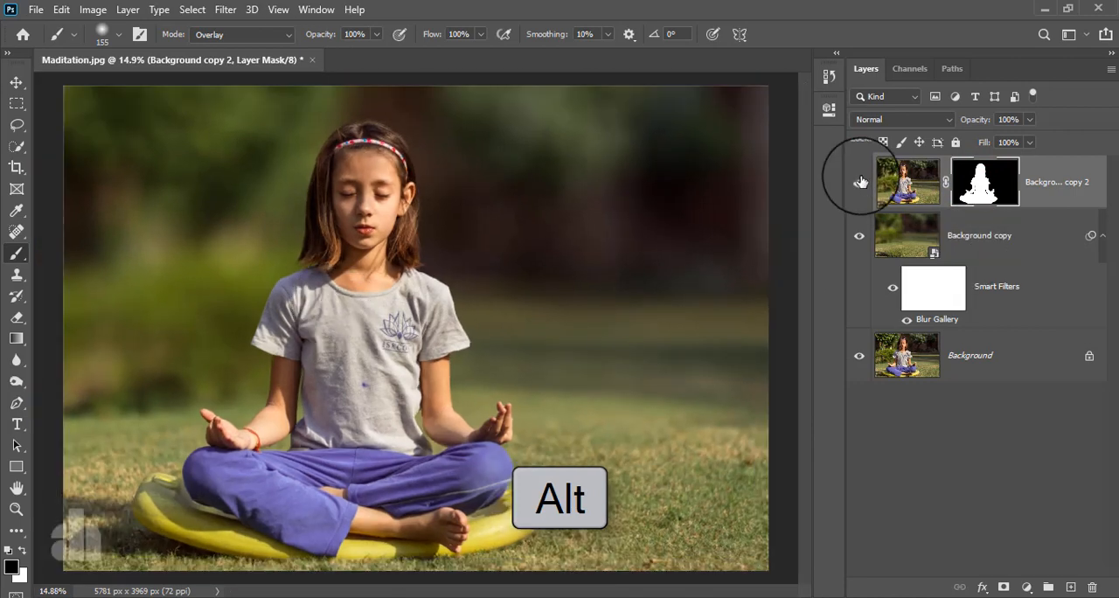
click(861, 181)
click(860, 180)
- Add a Brightness/Contrast adjustment clipped to the Background copy layer and slightly lower its brightness
click(1042, 183)
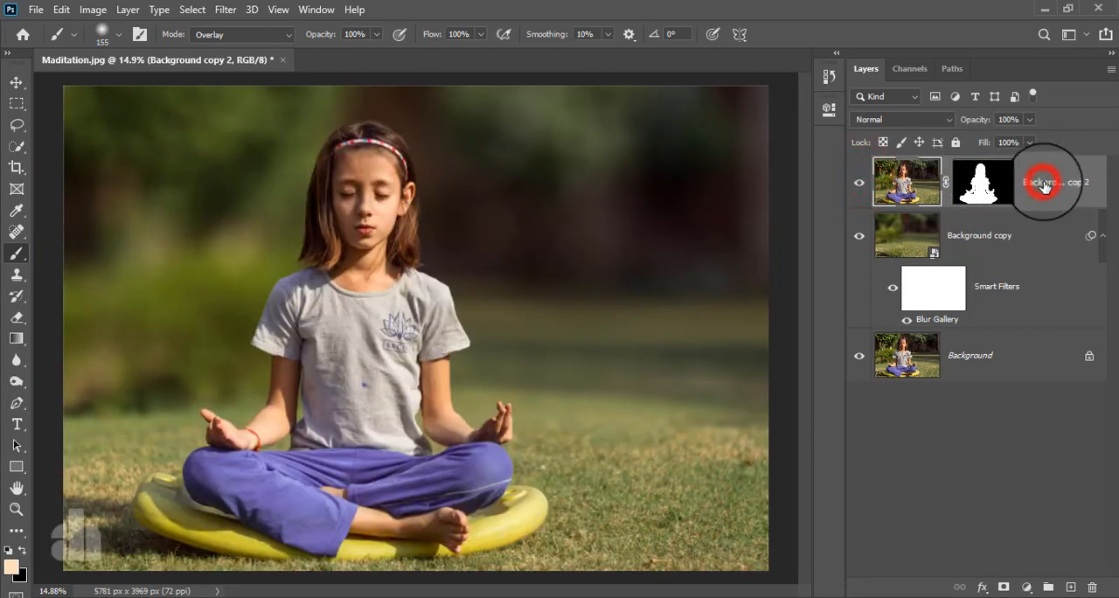
click(970, 234)
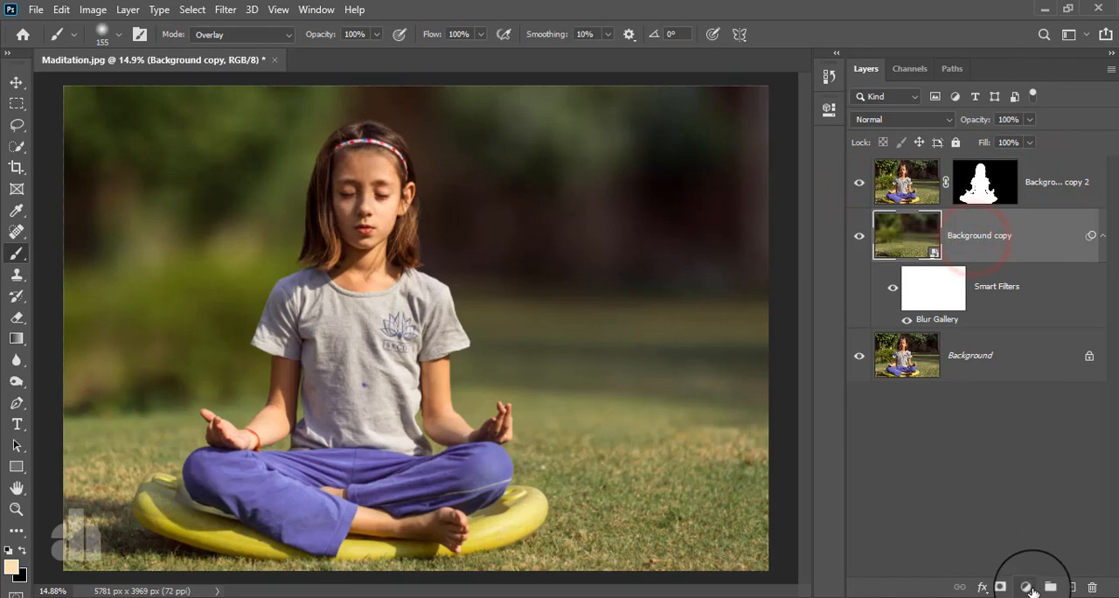
click(1028, 587)
click(1040, 350)
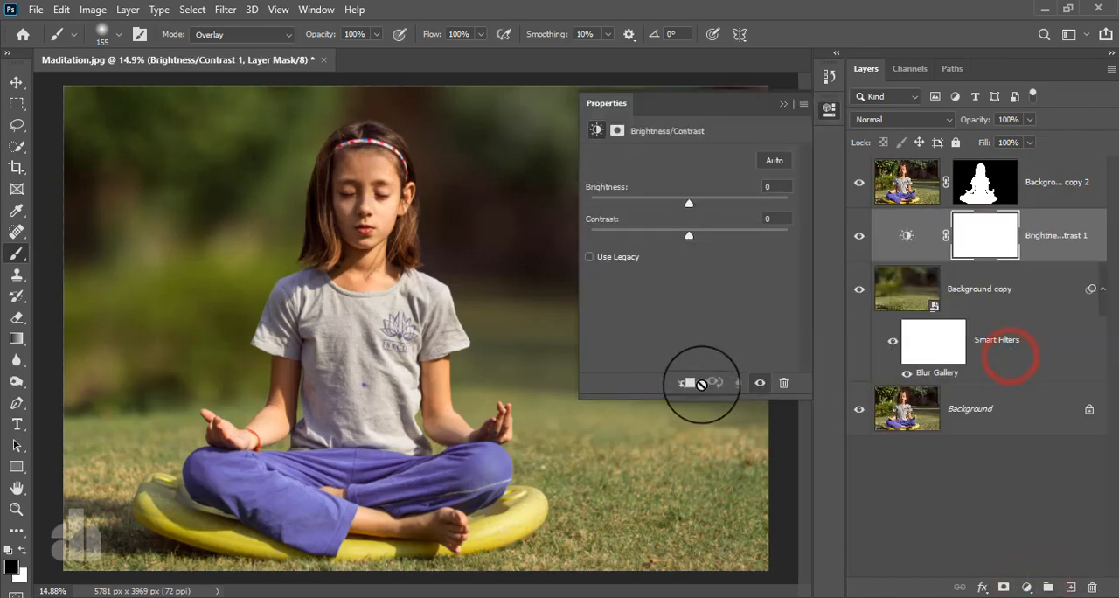
click(688, 383)
mouse_move(689, 203)
mouse_down()
mouse_move(652, 214)
mouse_move(671, 215)
mouse_up()
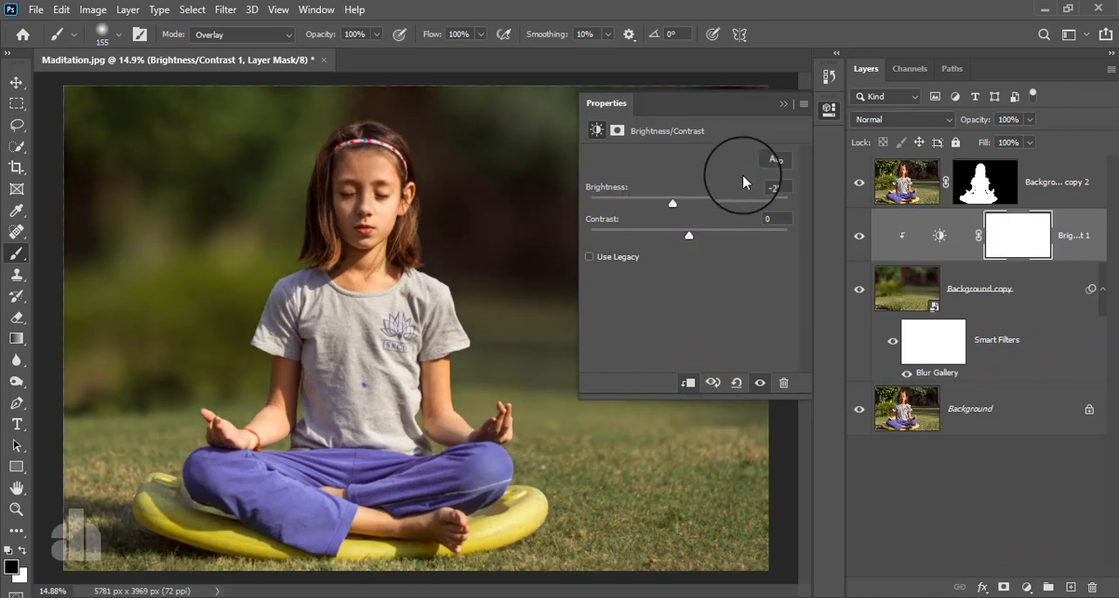
click(784, 103)
- Stamp all visible layers into a new layer above Background copy 2 and convert it for smart filters
click(1069, 180)
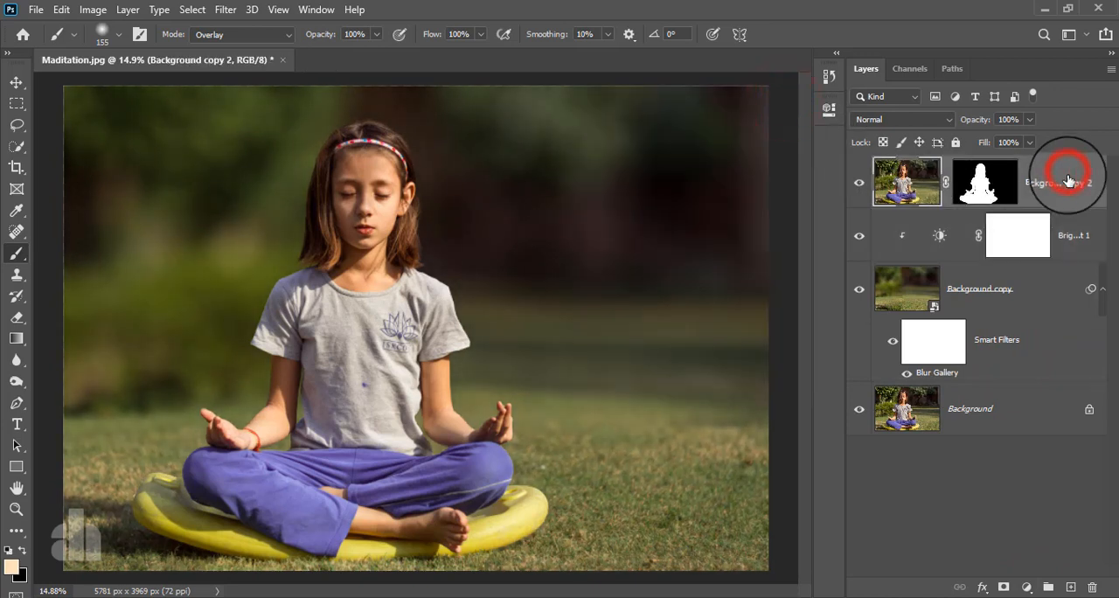
key(ctrl+shift+alt+e)
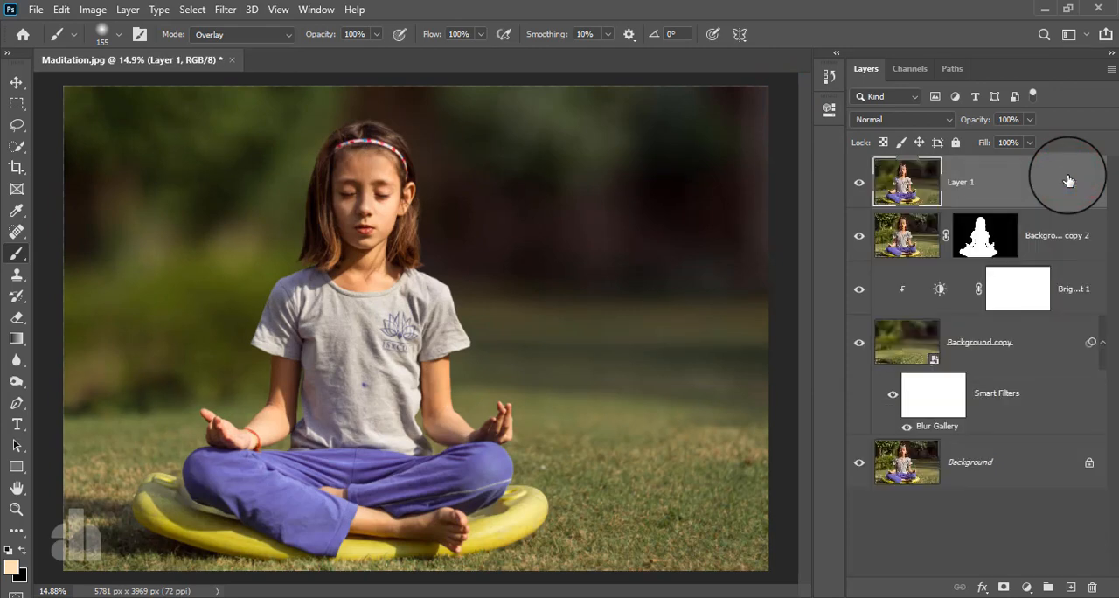
click(225, 10)
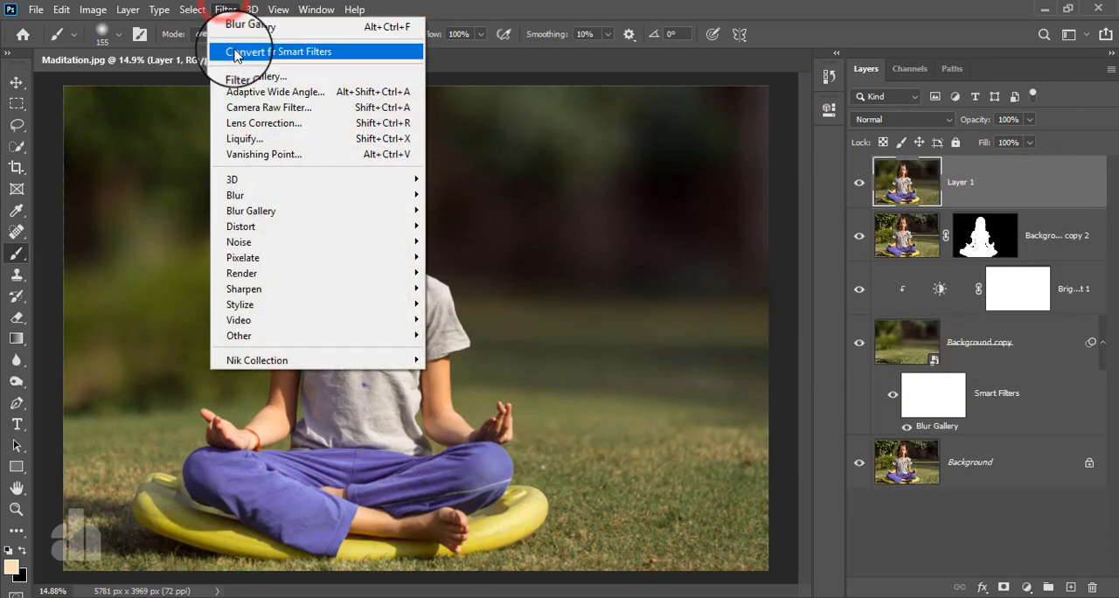
click(235, 55)
click(532, 238)
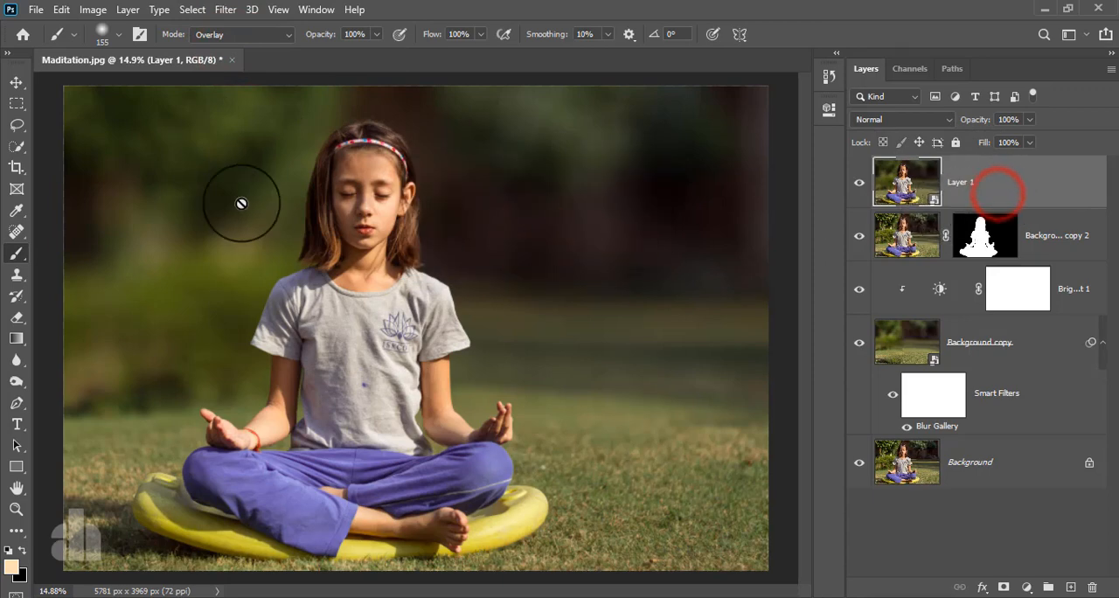
- Open the Camera Raw Filter on the stamped layer and set Highlights to -13 and Shadows to -8
click(226, 10)
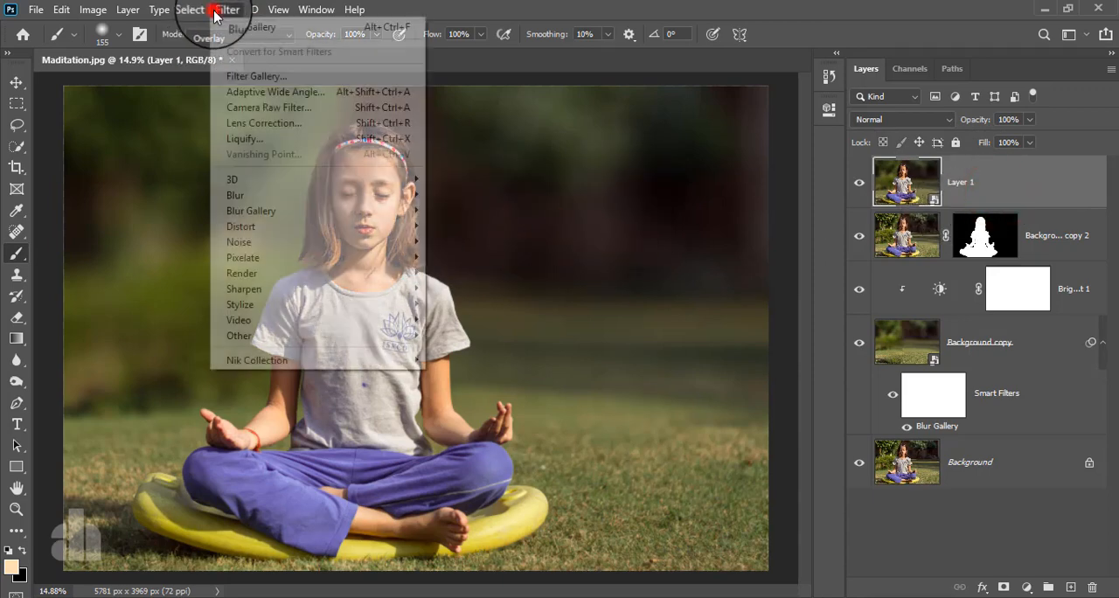
click(252, 109)
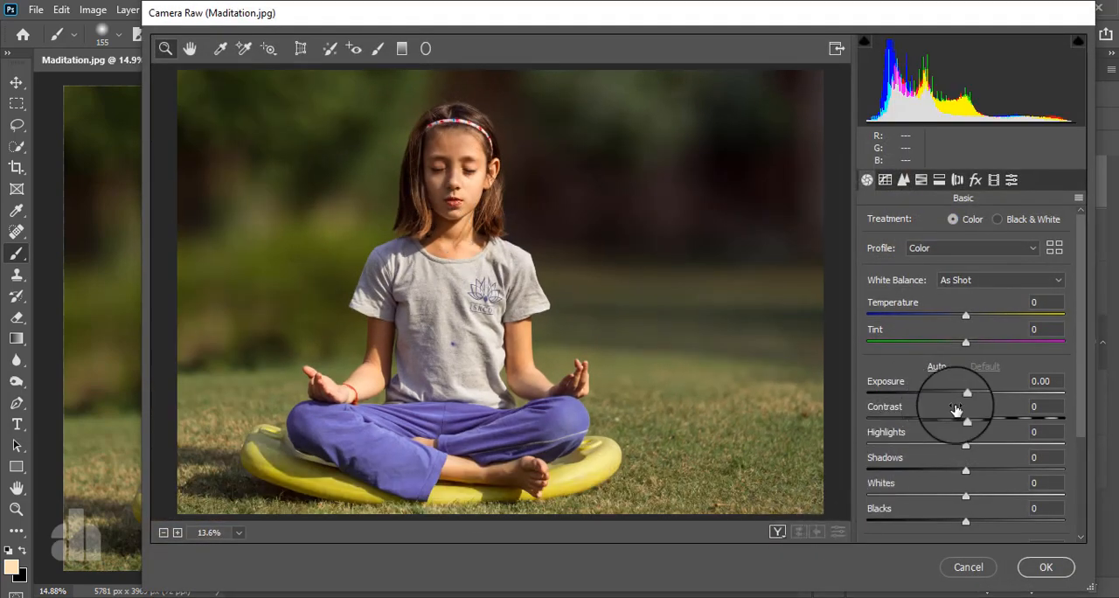
scroll(953, 398, down, 2)
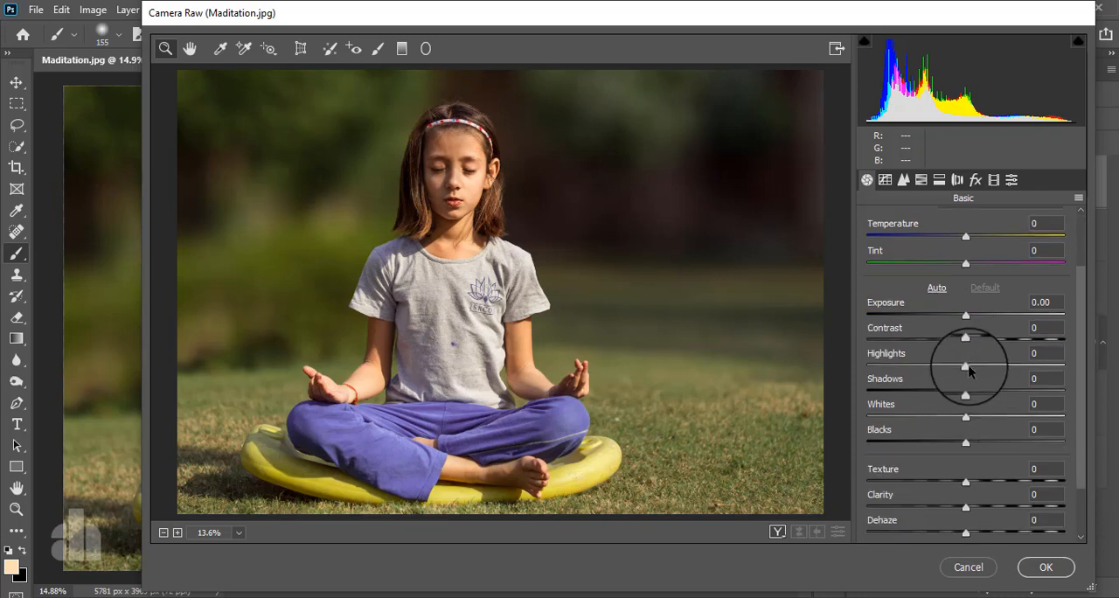
mouse_move(965, 363)
mouse_down()
mouse_move(849, 374)
mouse_move(954, 371)
mouse_move(937, 387)
mouse_move(956, 382)
mouse_move(856, 399)
mouse_move(958, 378)
mouse_up()
scroll(971, 342, down, 2)
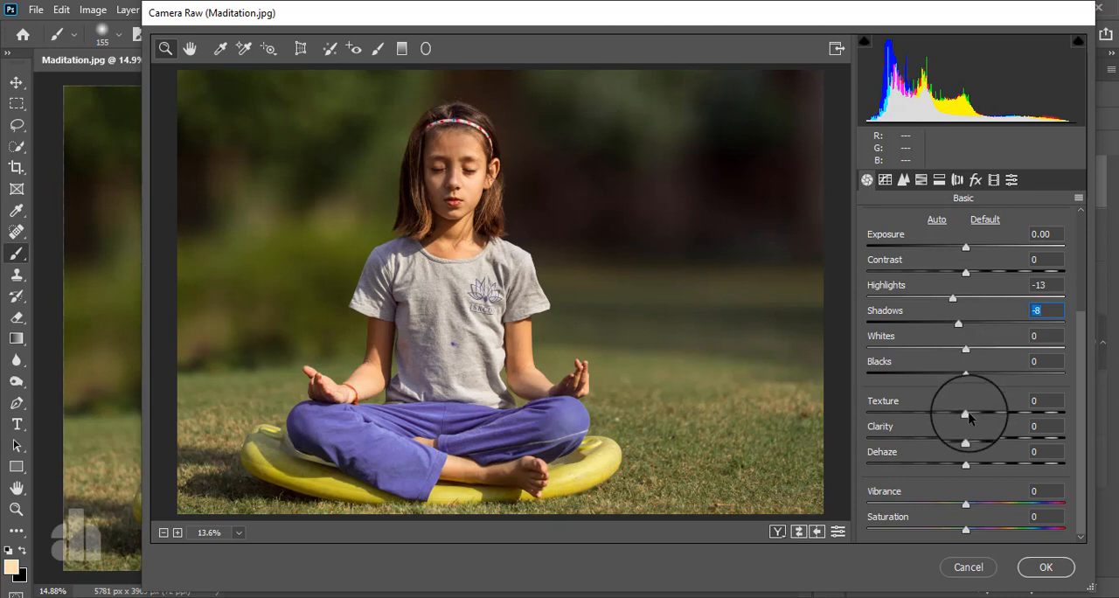
- Add three points to the RGB point tone curve, at the shadow quarter, the middle and the highlight quarter
click(903, 179)
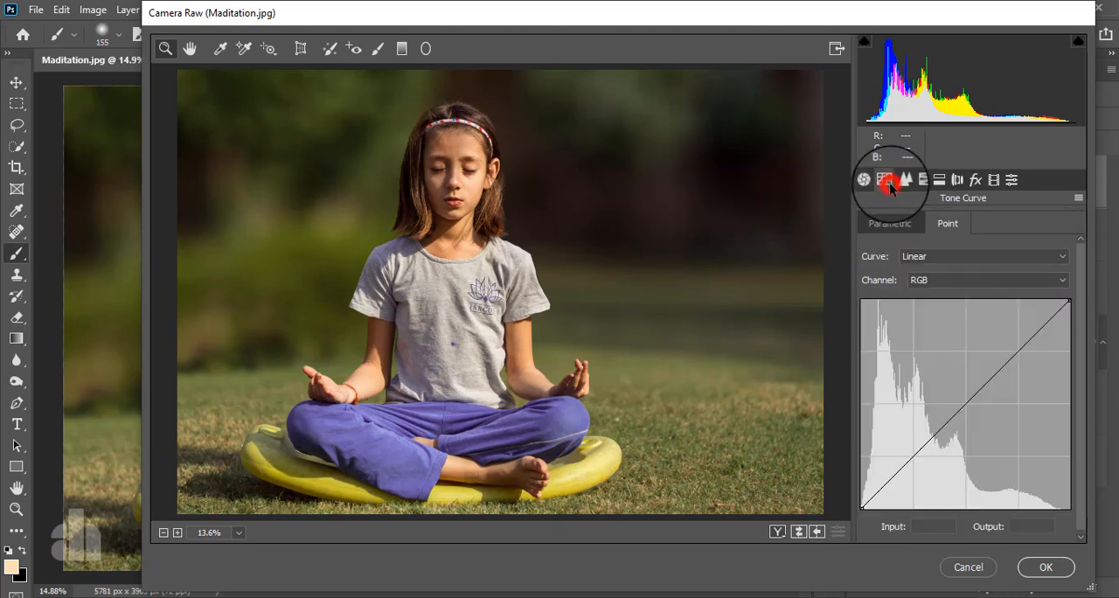
click(914, 455)
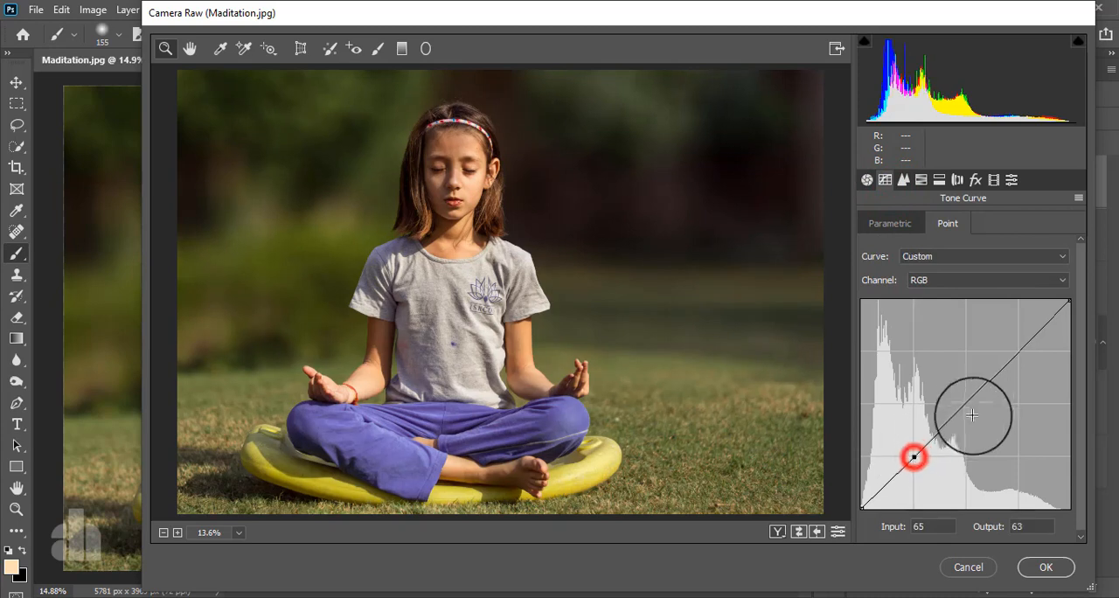
click(964, 403)
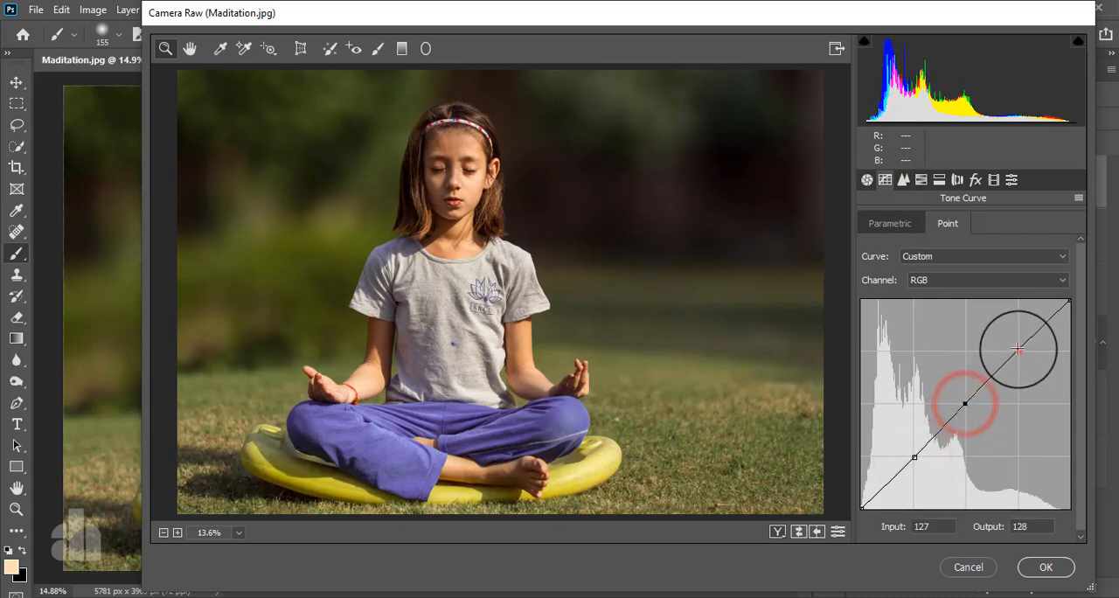
click(1017, 349)
- Raise the RGB curve's black point to output 4 and set its inner points to 64/66, 129/137 and 194/201
click(863, 506)
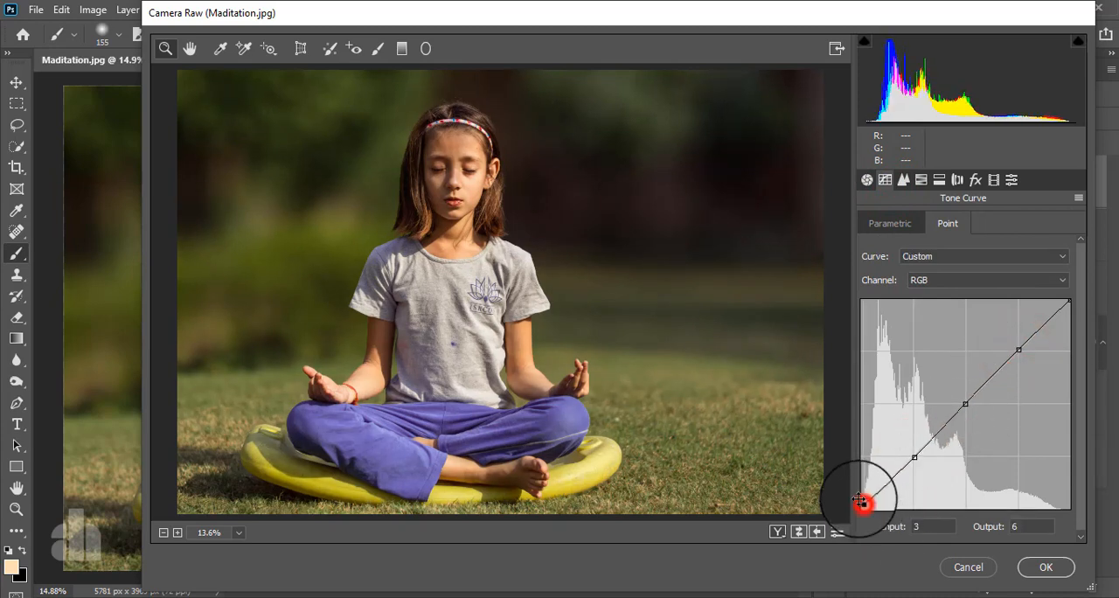
drag(857, 509, 852, 505)
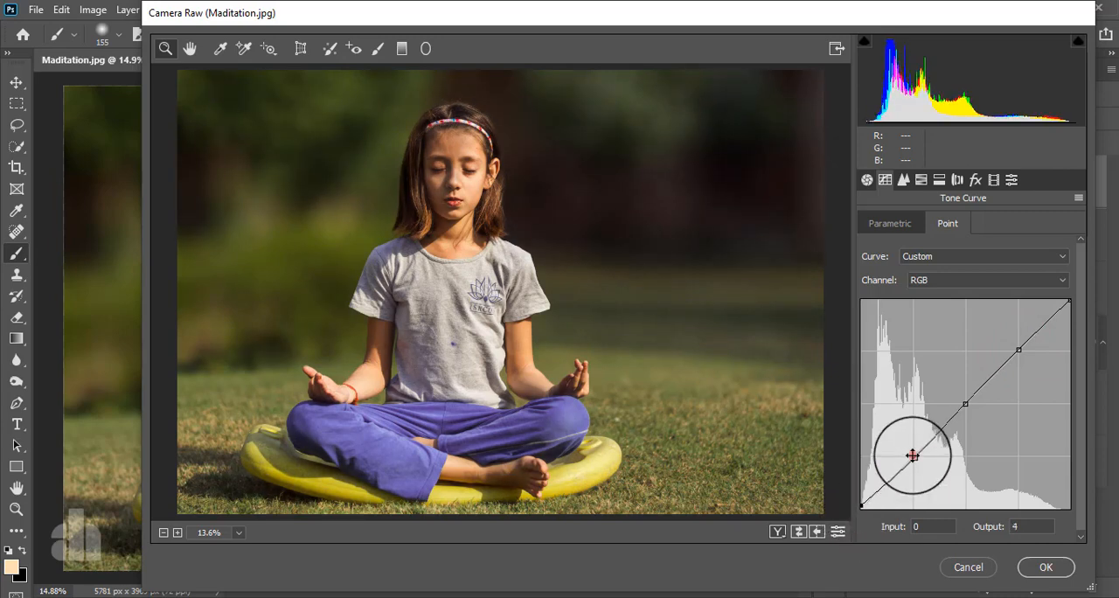
drag(914, 457, 913, 454)
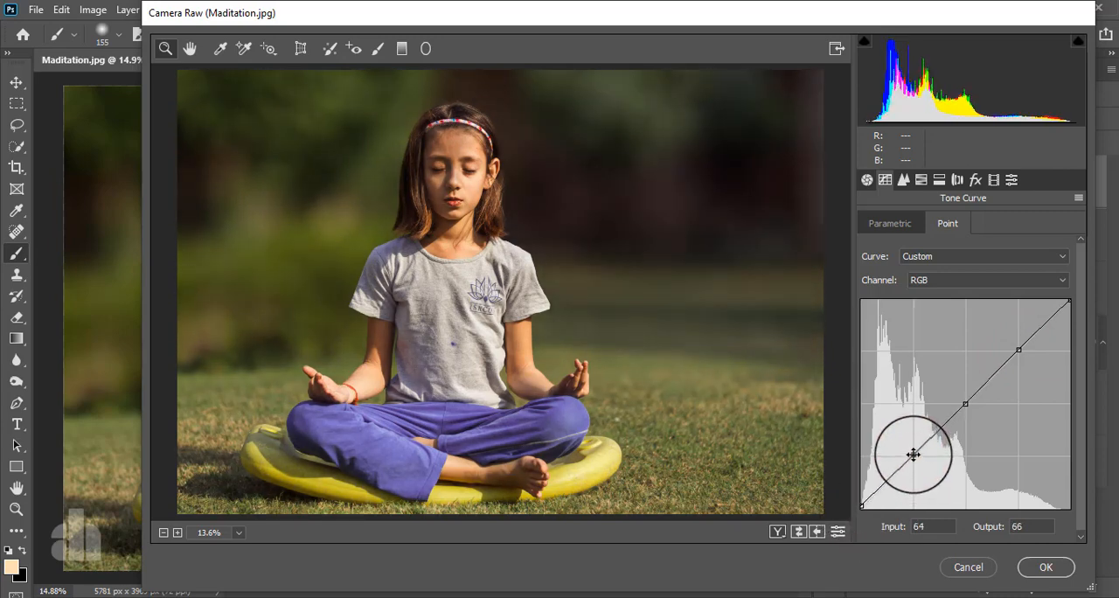
drag(964, 402, 961, 395)
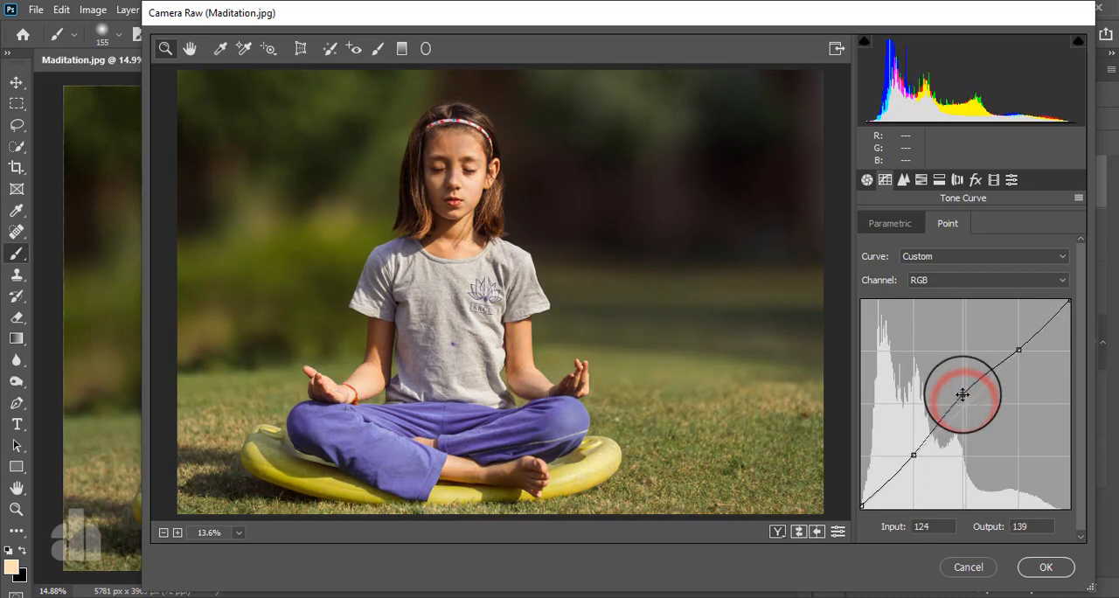
drag(1019, 350, 1019, 343)
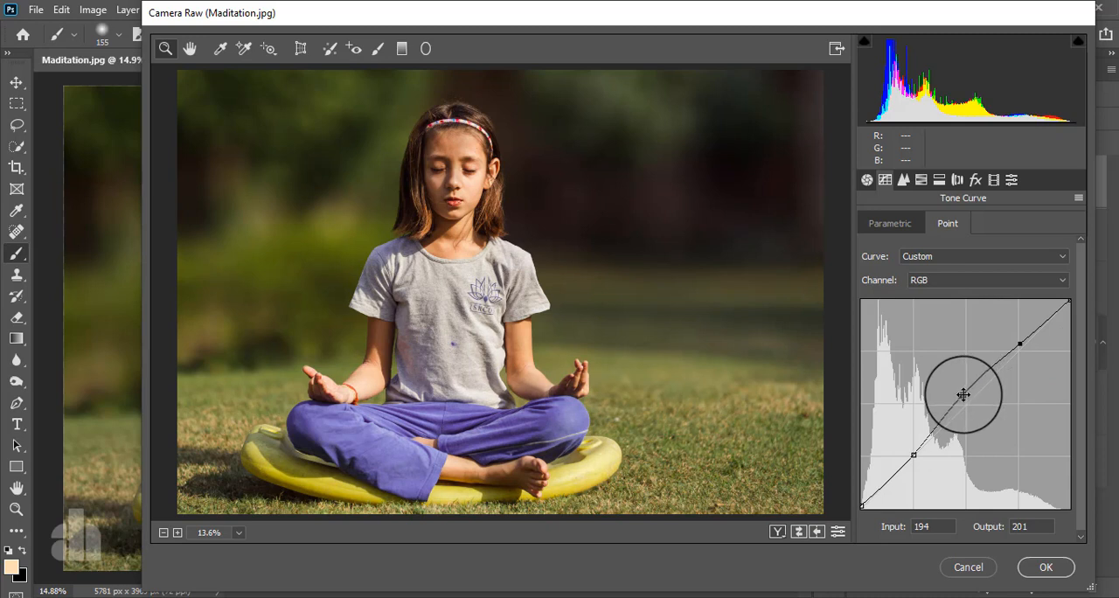
drag(962, 395, 967, 396)
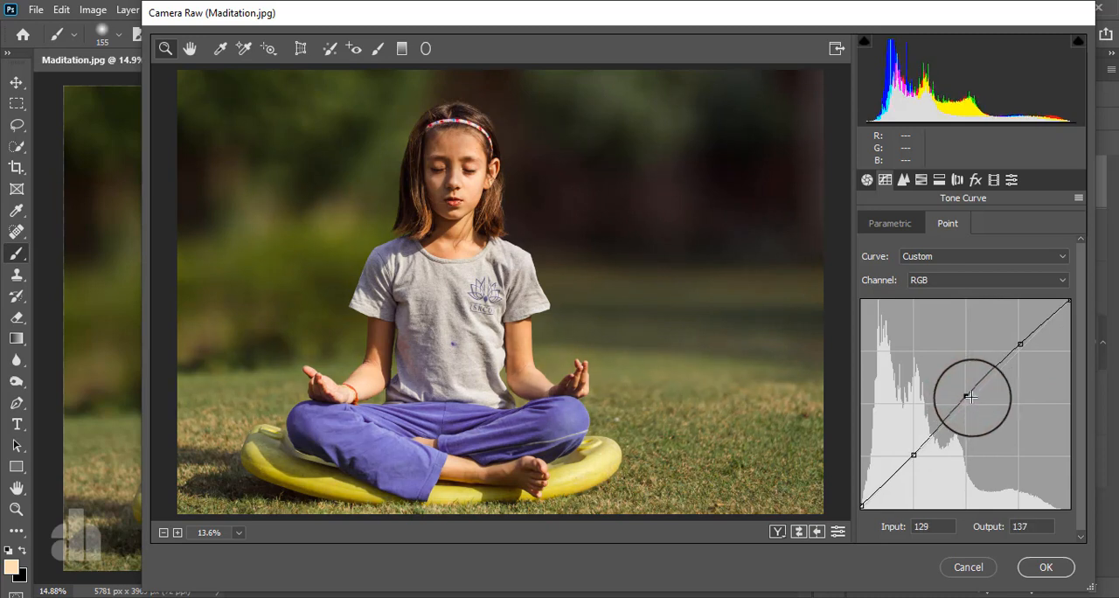
- Add midtone and shadow points to the Blue channel's tone curve and raise its black point to output 13
click(961, 281)
click(951, 338)
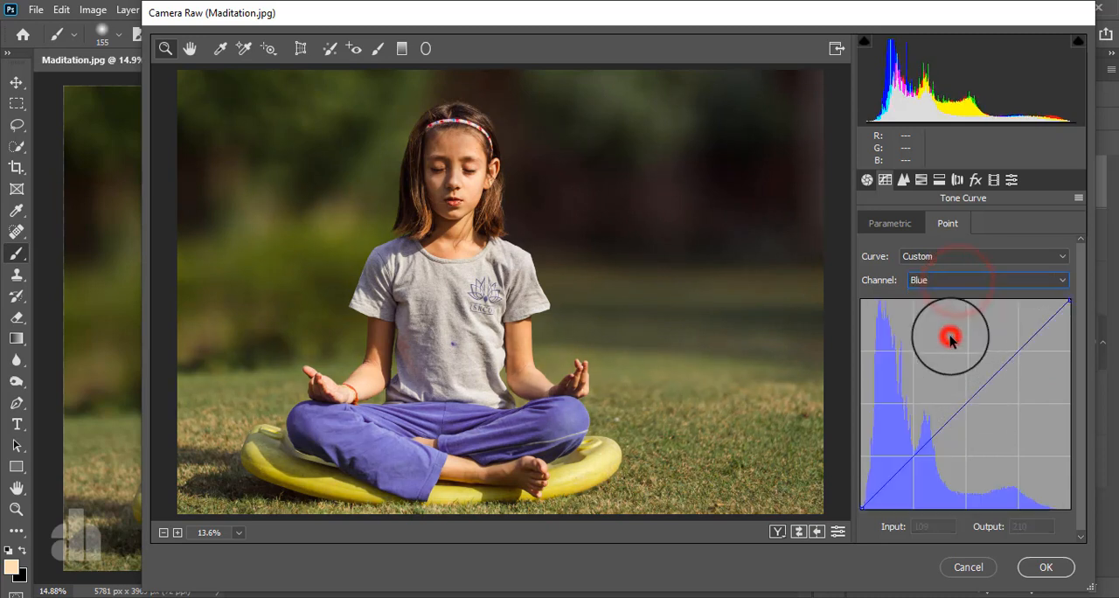
click(967, 403)
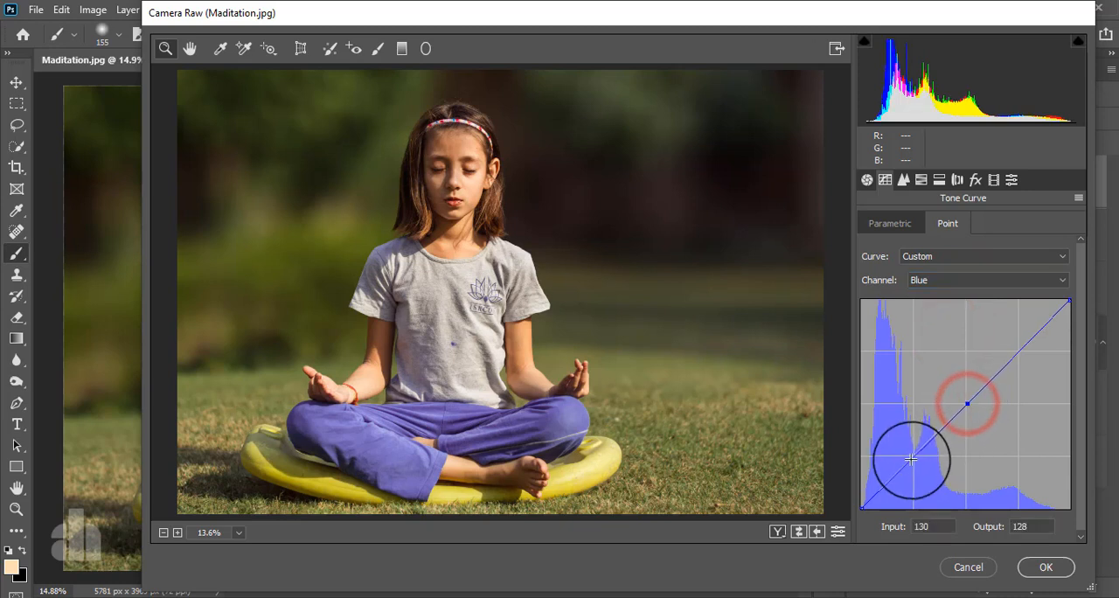
click(911, 458)
drag(862, 508, 848, 498)
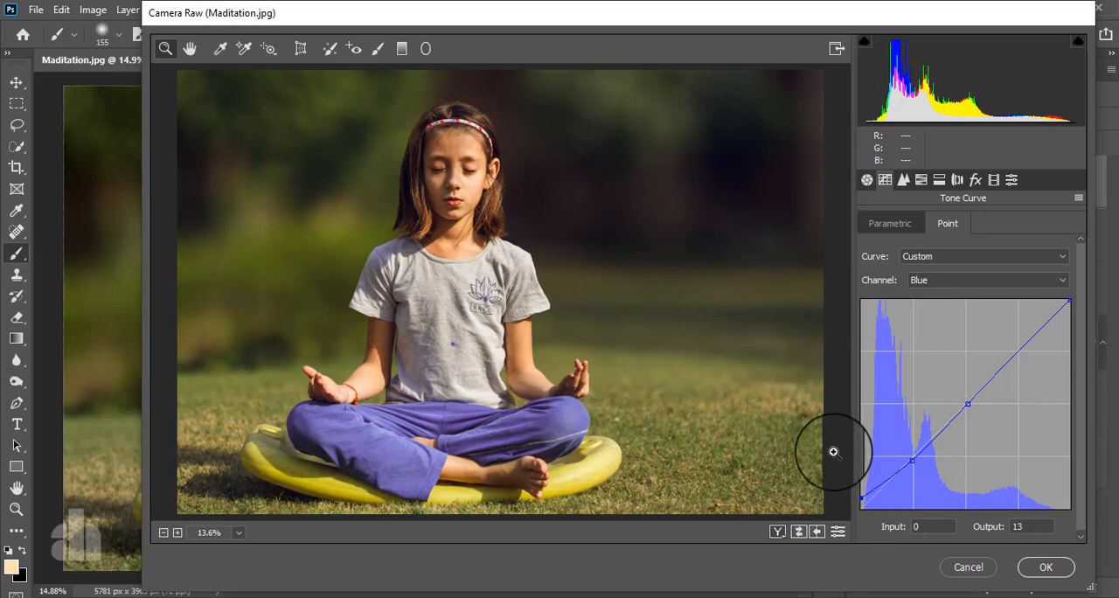
- Set the HSL saturation to -21 for Yellows and -29 for Greens
click(923, 179)
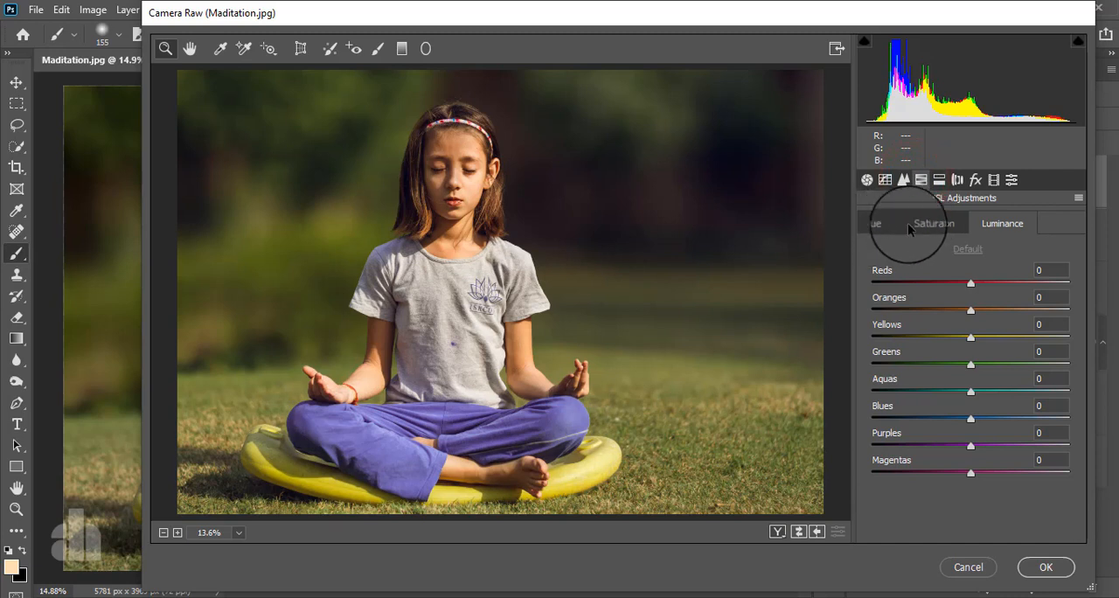
click(940, 225)
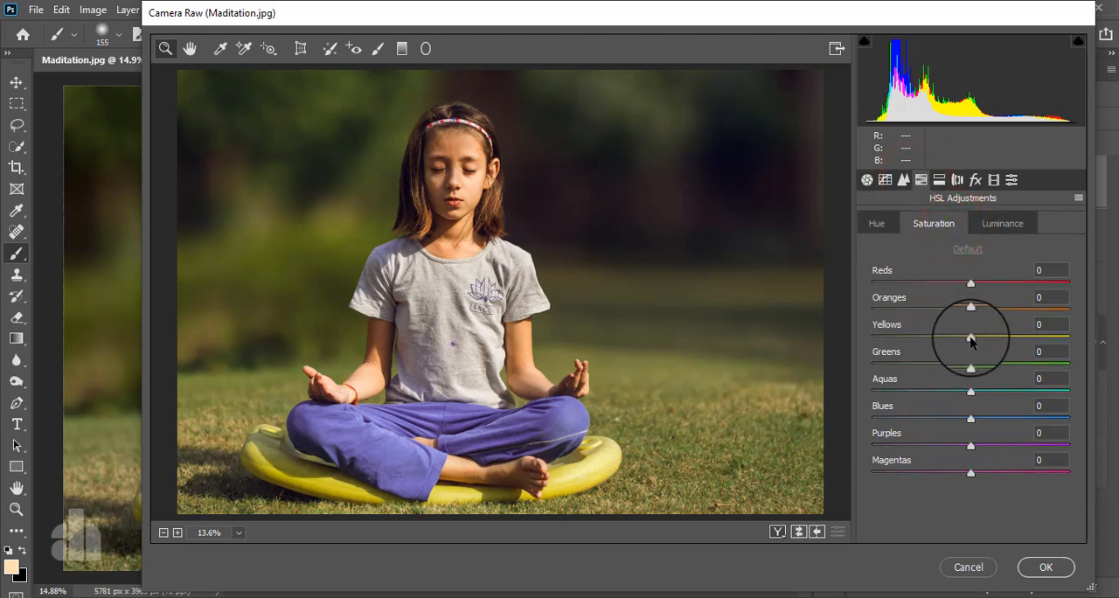
drag(970, 337, 944, 371)
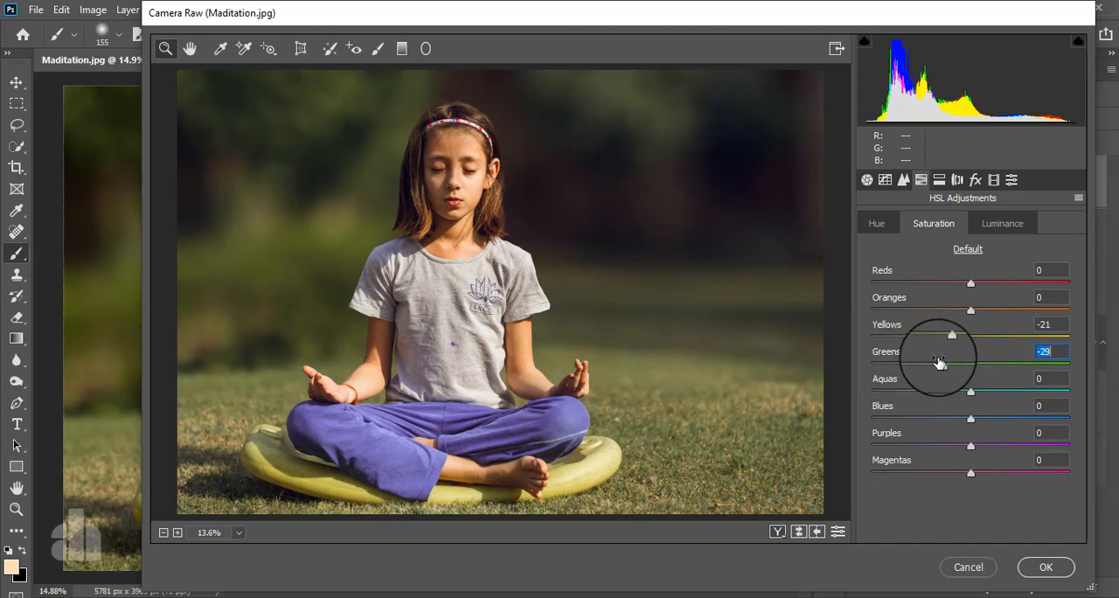
click(1006, 222)
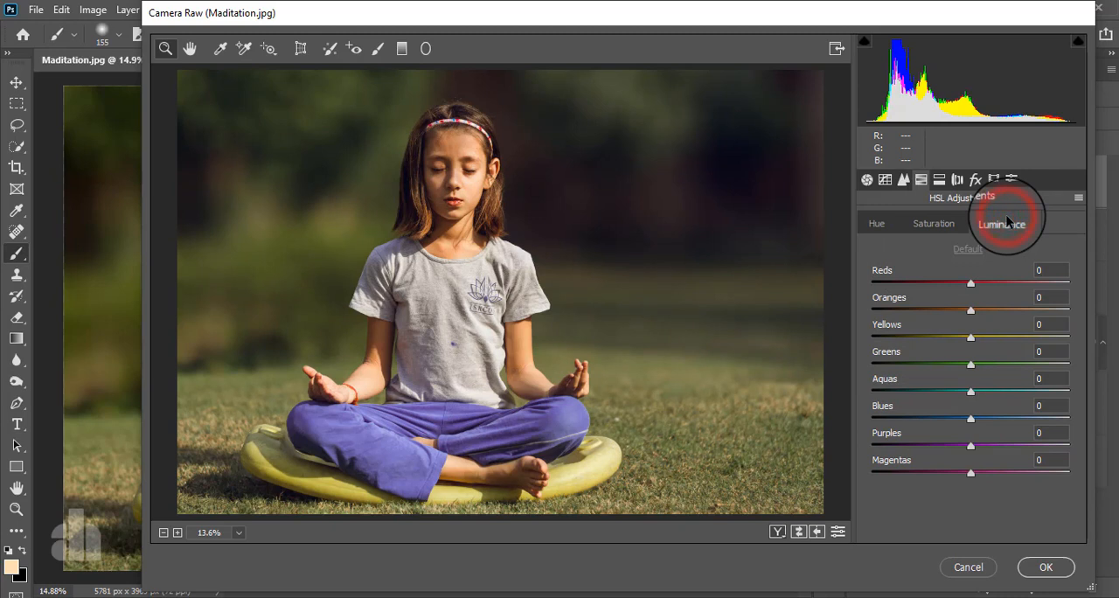
click(934, 224)
drag(970, 310, 1005, 313)
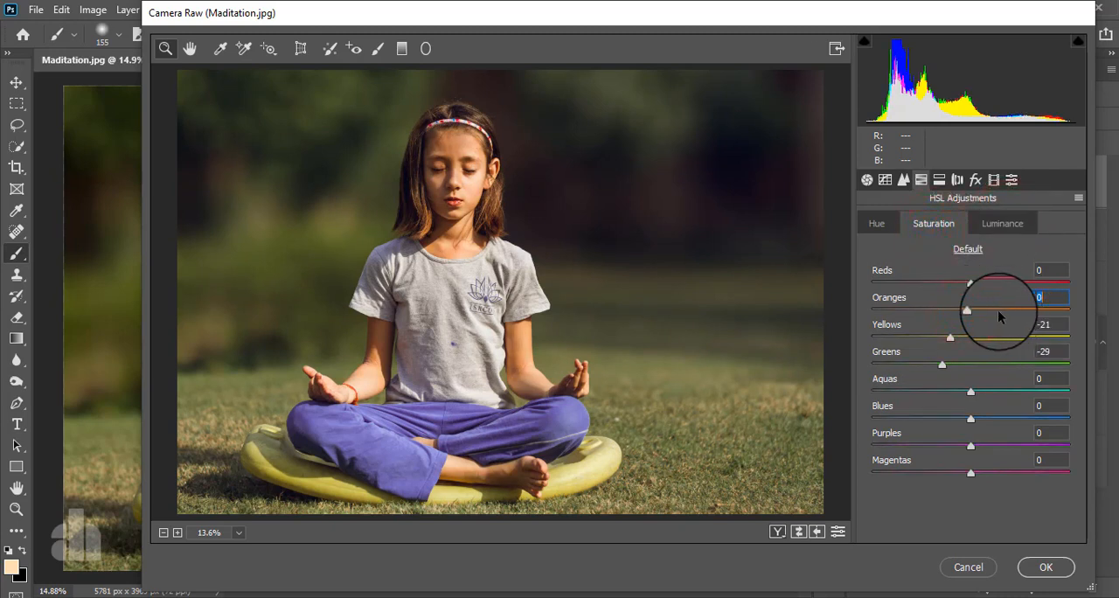
- Set the HSL luminance to +34 for Oranges, -41 for Yellows and -3 for Greens
click(1002, 224)
drag(968, 309, 1001, 312)
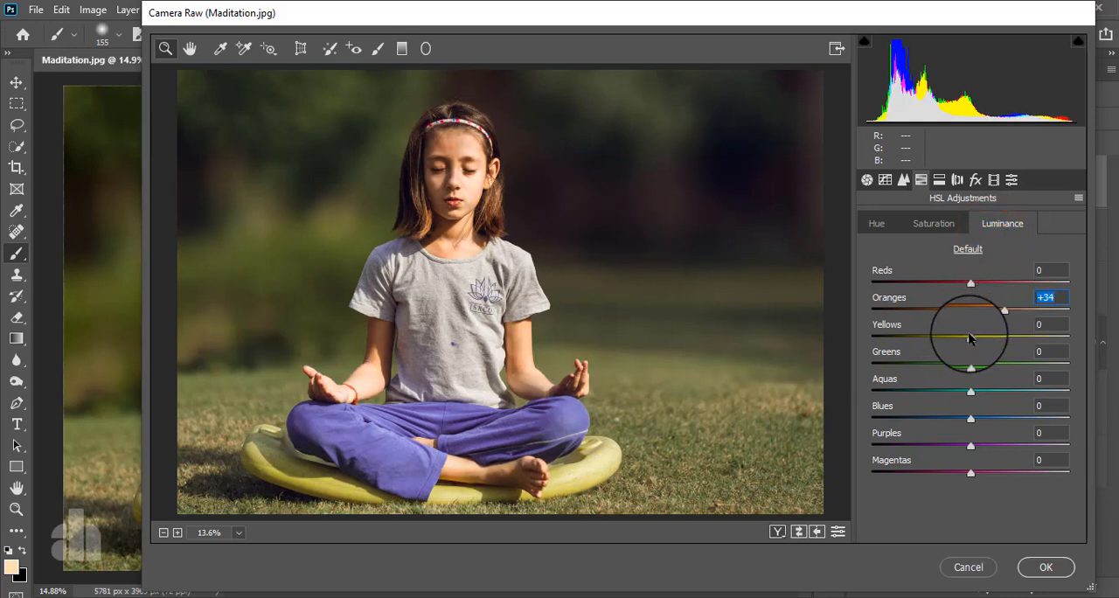
drag(968, 339, 963, 368)
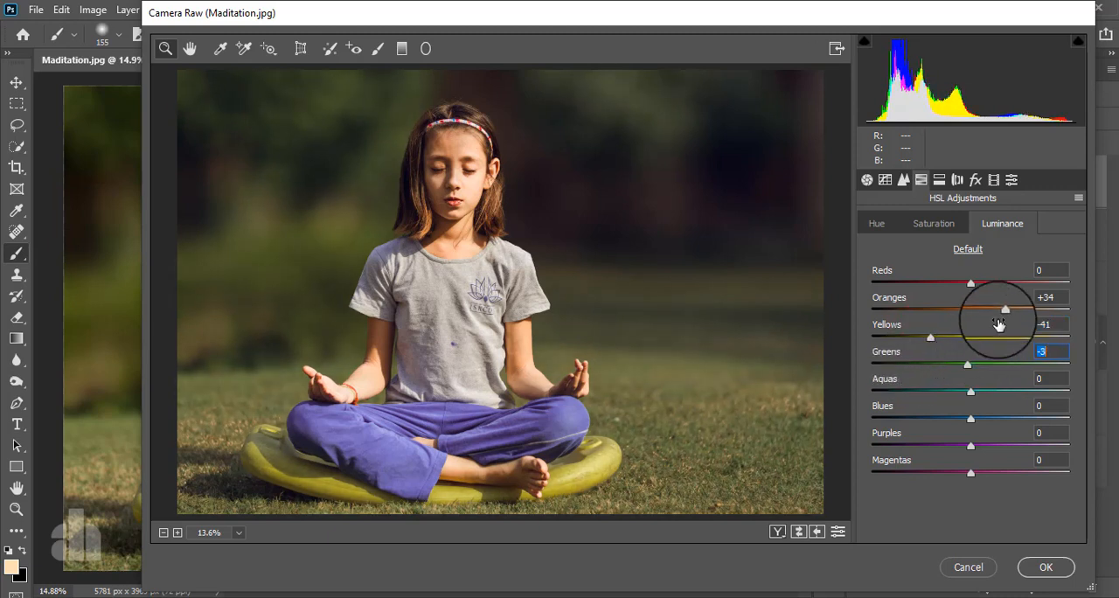
- Set the Oranges luminance to +11 and the HSL hues to +2 for Oranges, +17 for Yellows and -17 for Greens
drag(1002, 311, 976, 318)
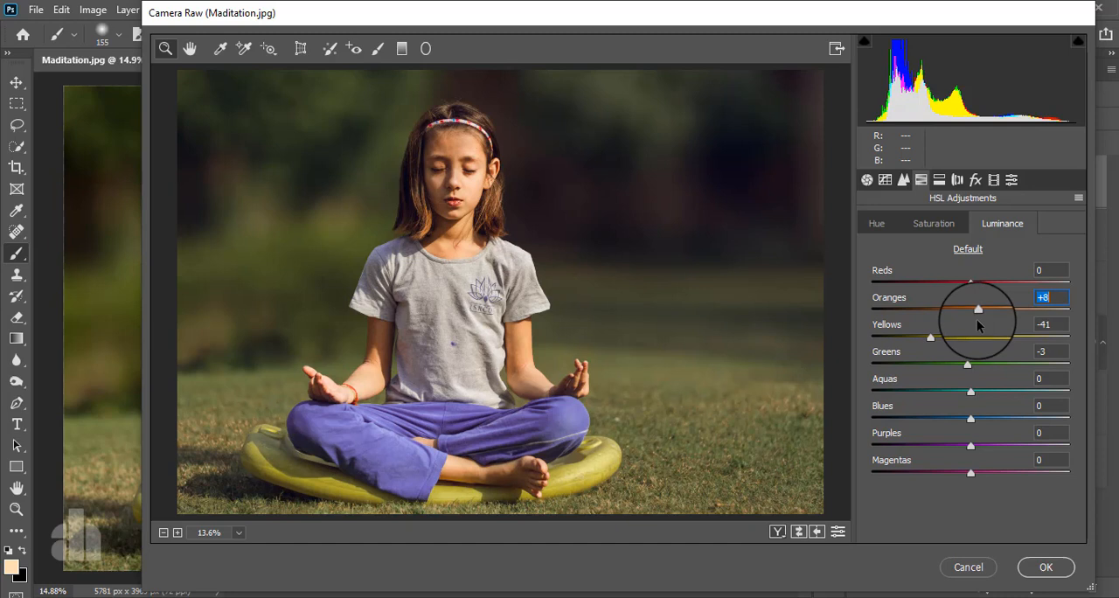
drag(976, 319, 980, 318)
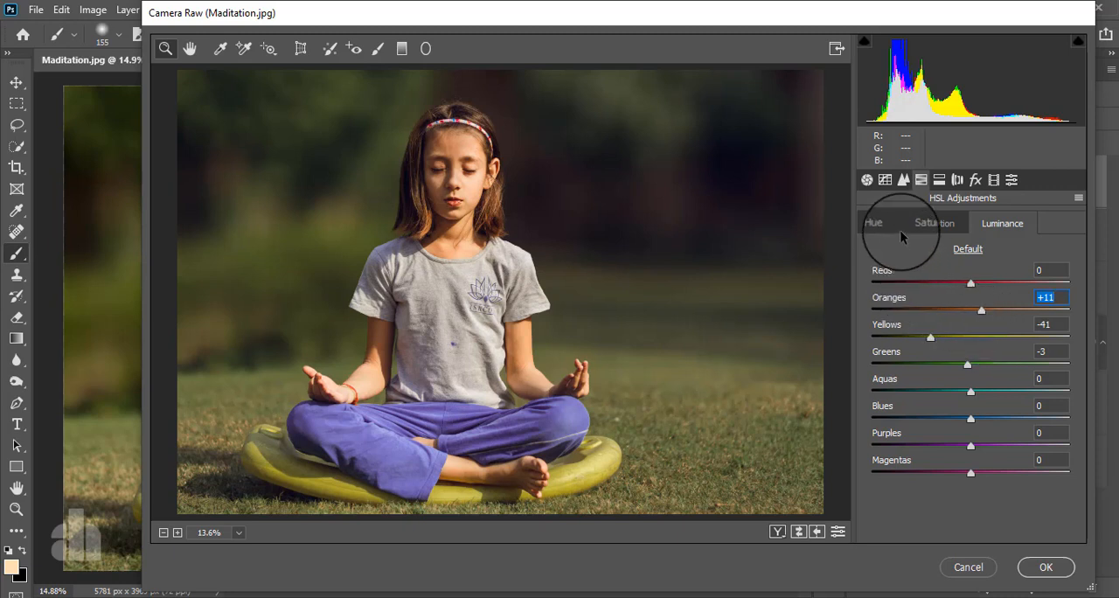
click(877, 224)
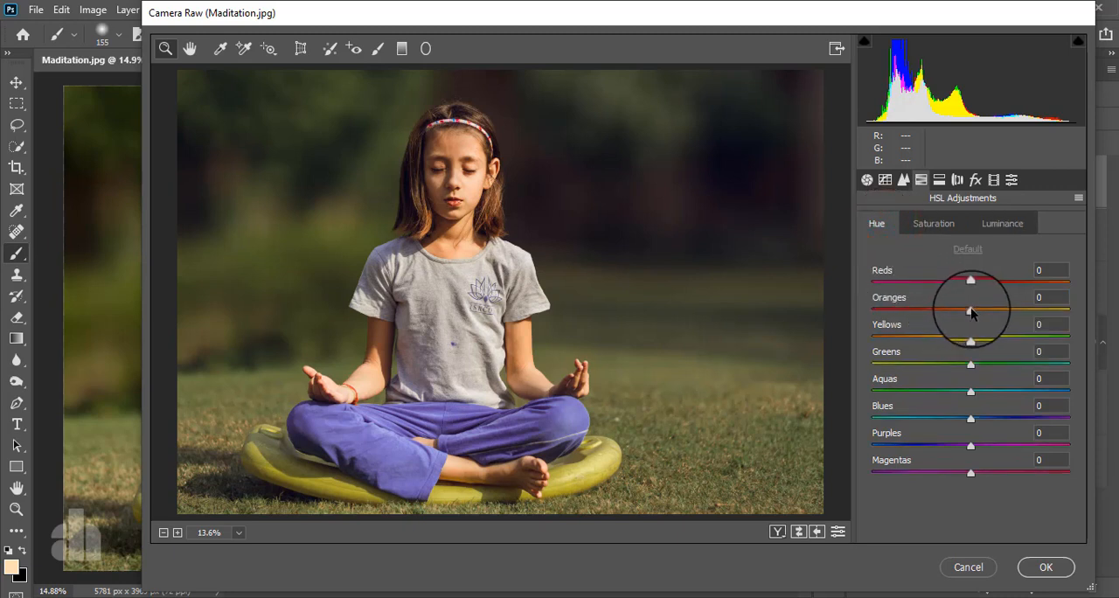
drag(970, 310, 1008, 315)
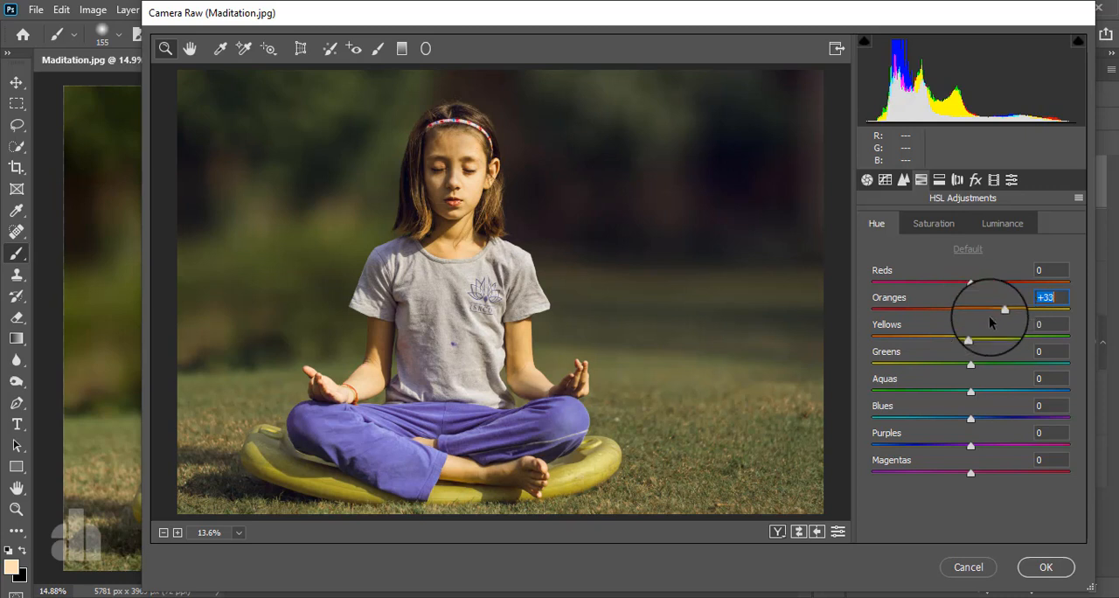
drag(990, 321, 977, 339)
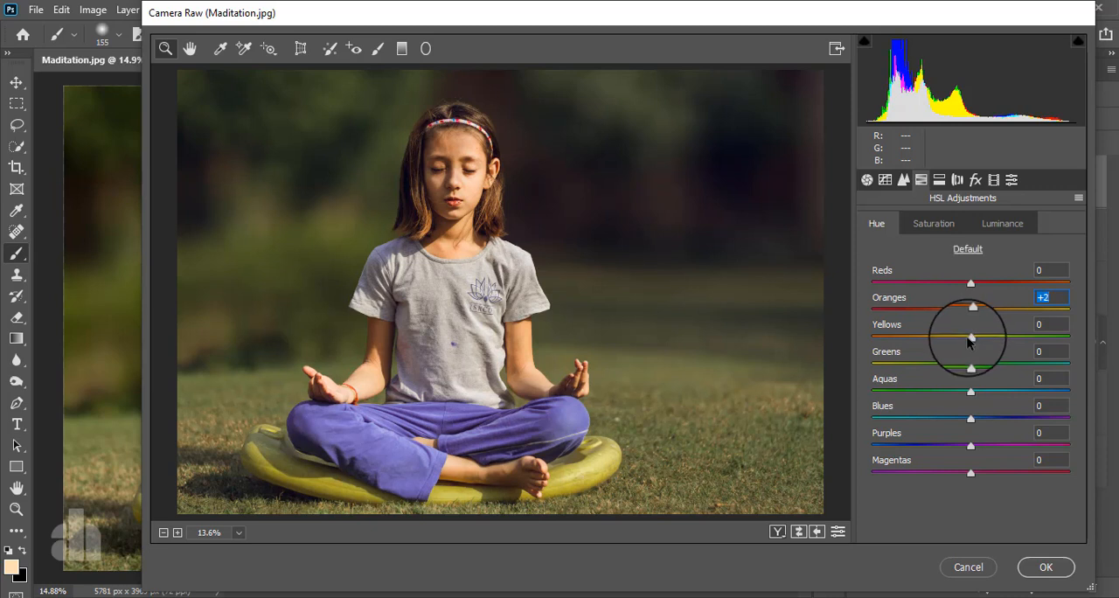
drag(970, 338, 886, 364)
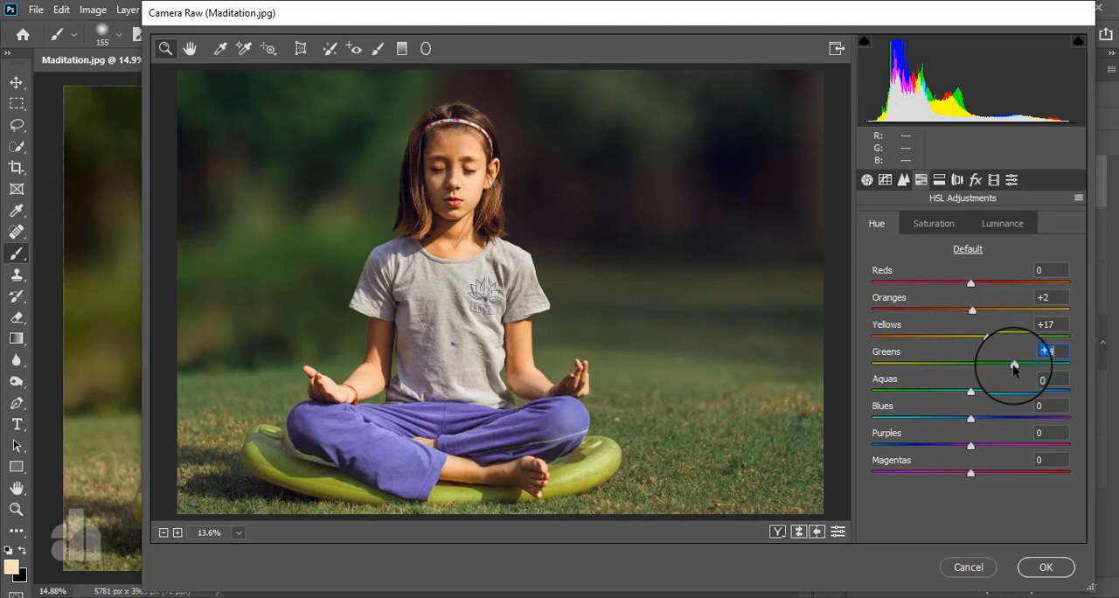
drag(1014, 368, 954, 371)
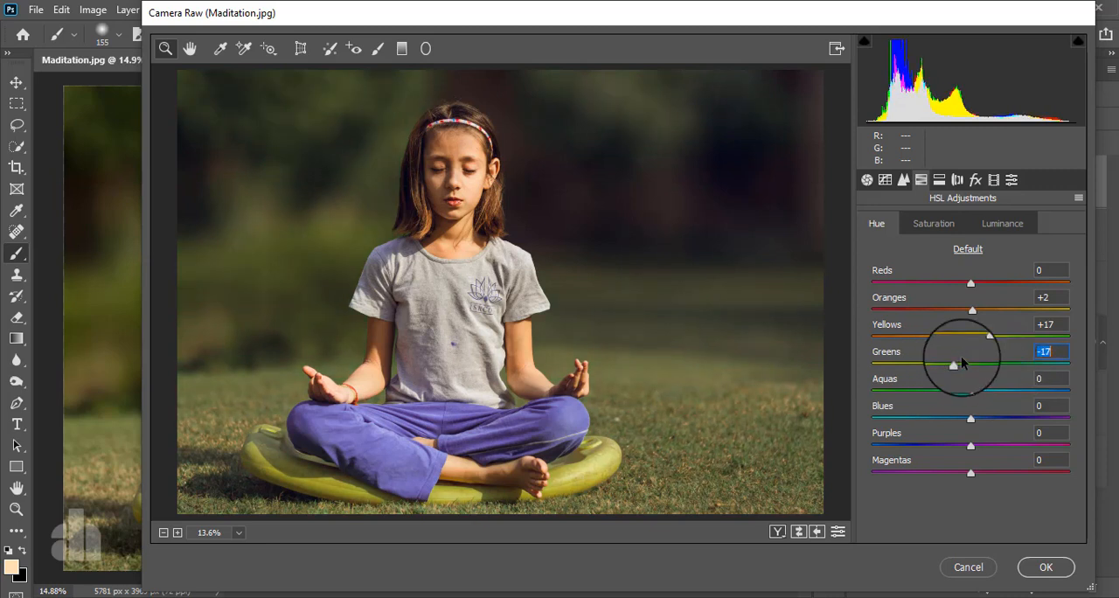
- Set the HSL saturation of Reds to +17 and the luminance of Reds to +4
click(940, 222)
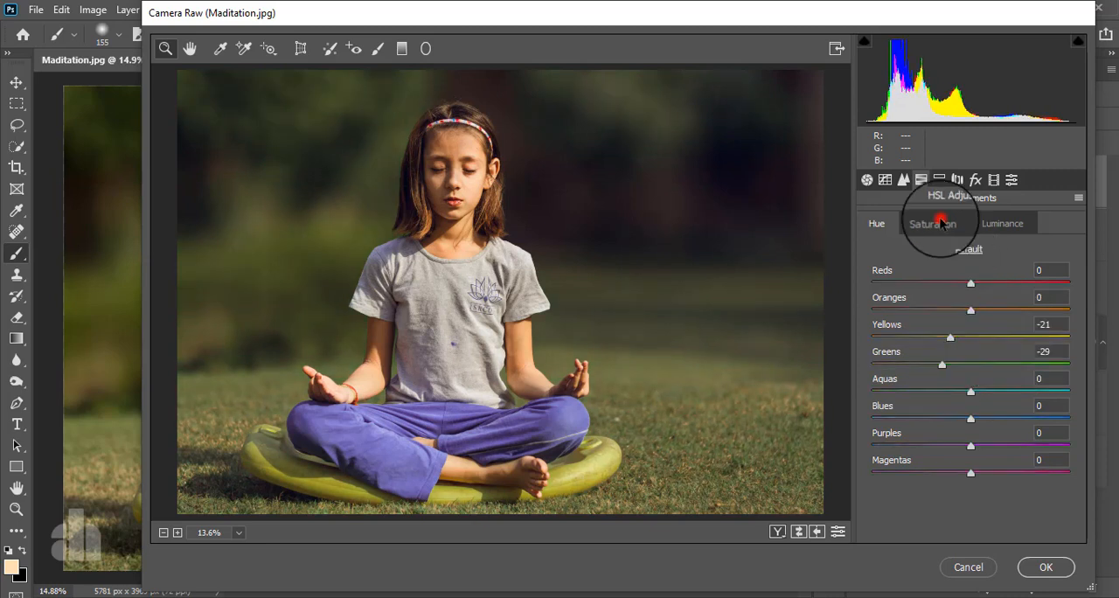
drag(971, 282, 1023, 289)
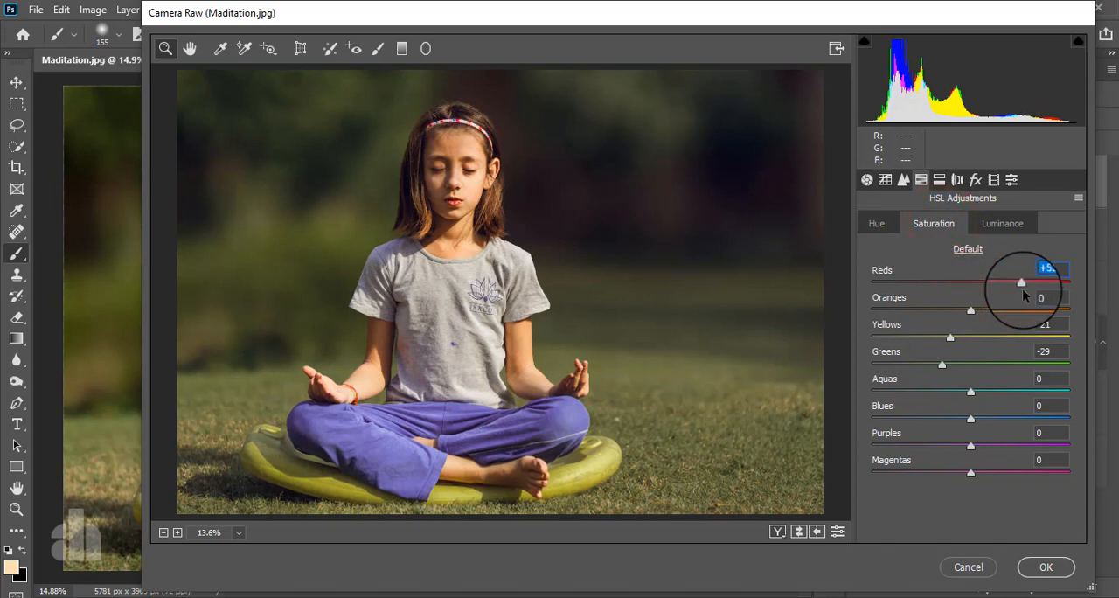
click(996, 224)
click(970, 283)
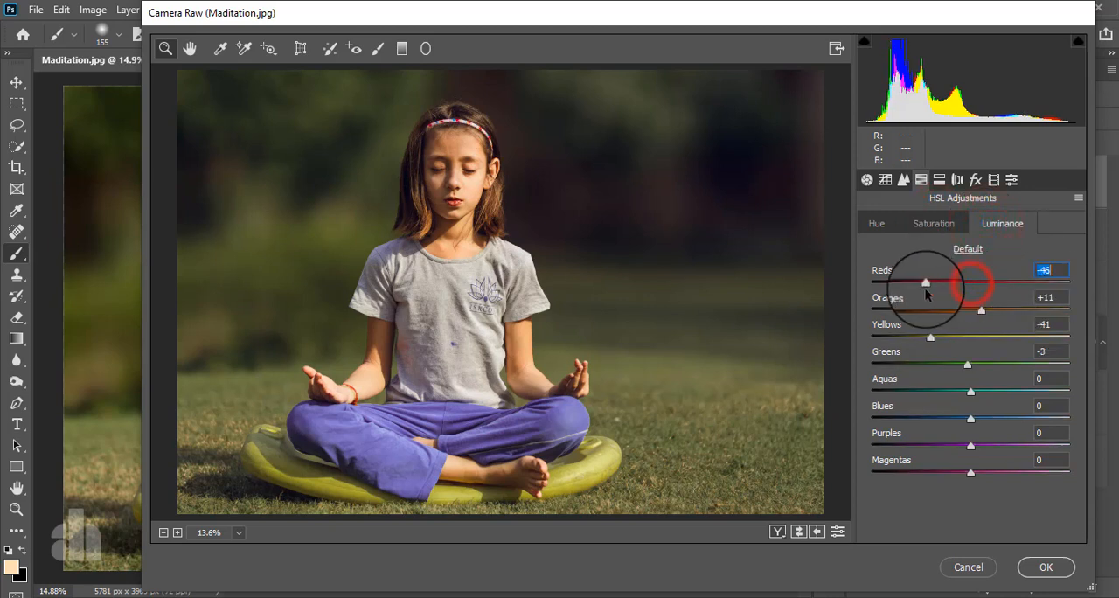
drag(972, 300, 975, 299)
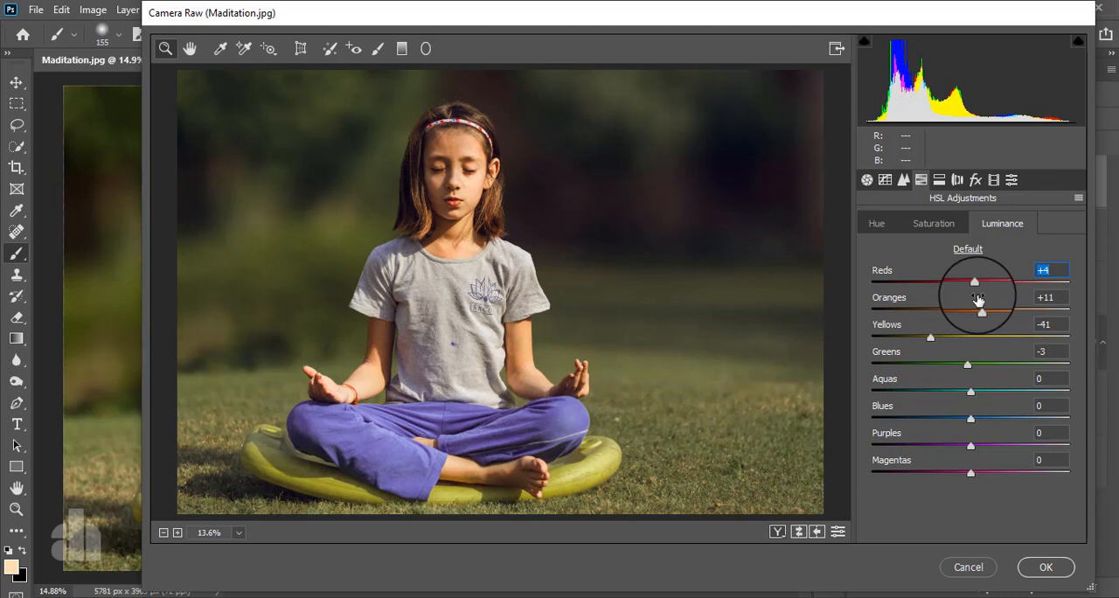
- Split-tone the photo with highlights at hue 69, saturation 8 and shadows at hue 248, saturation 10
click(939, 181)
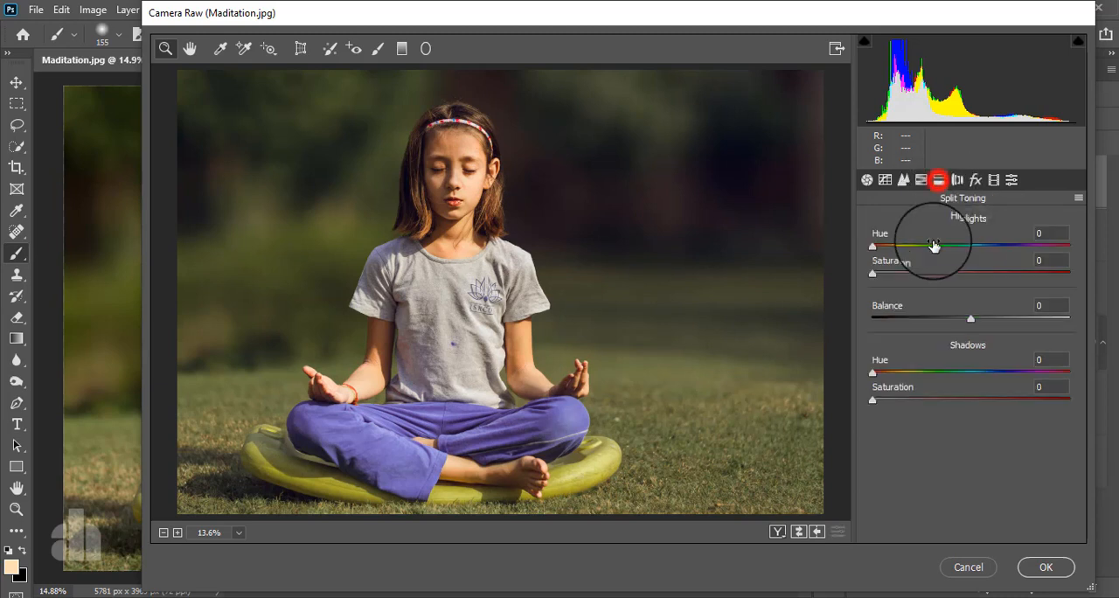
click(893, 274)
mouse_move(893, 276)
mouse_down()
mouse_move(924, 247)
mouse_move(1020, 247)
mouse_move(871, 266)
mouse_move(938, 272)
mouse_move(911, 272)
mouse_up()
click(875, 248)
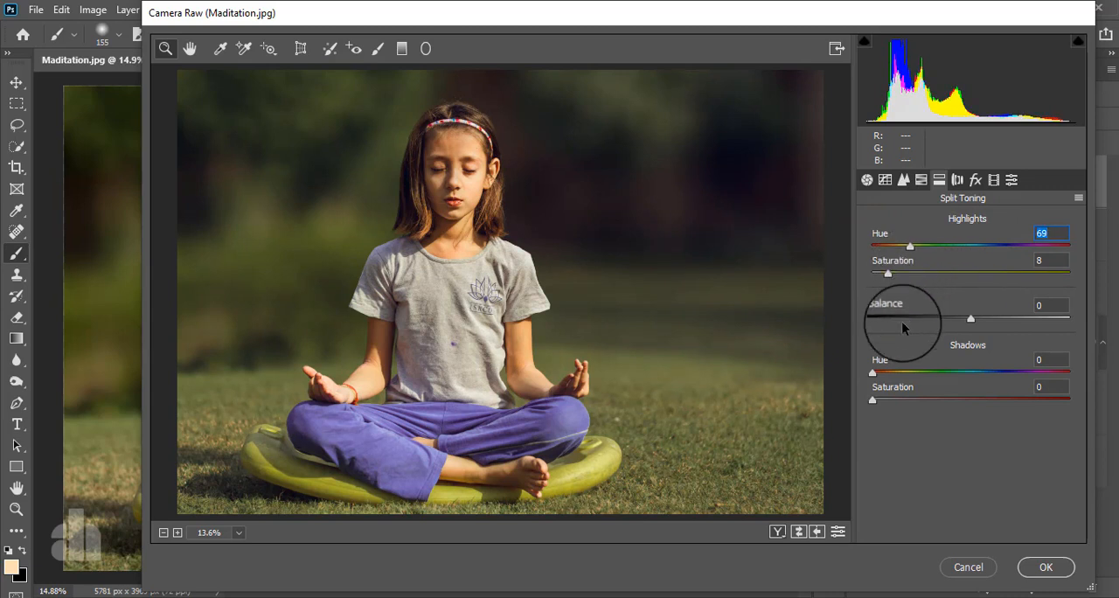
drag(893, 397, 1010, 373)
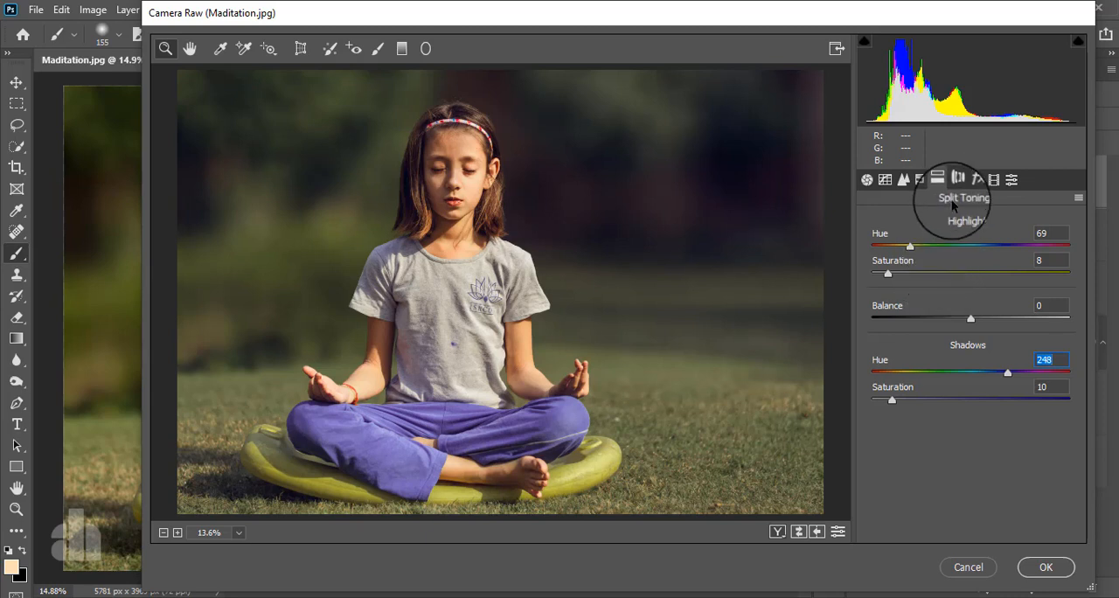
- Add a post-crop vignette with amount -6, midpoint 0, roundness +94 and feather 95
click(975, 180)
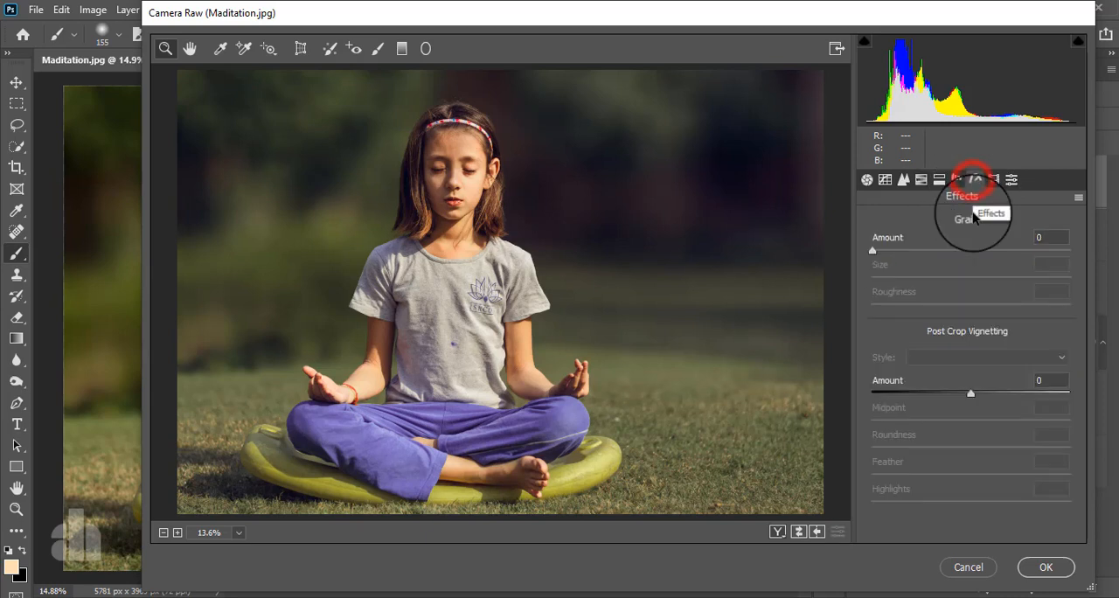
drag(970, 396, 879, 409)
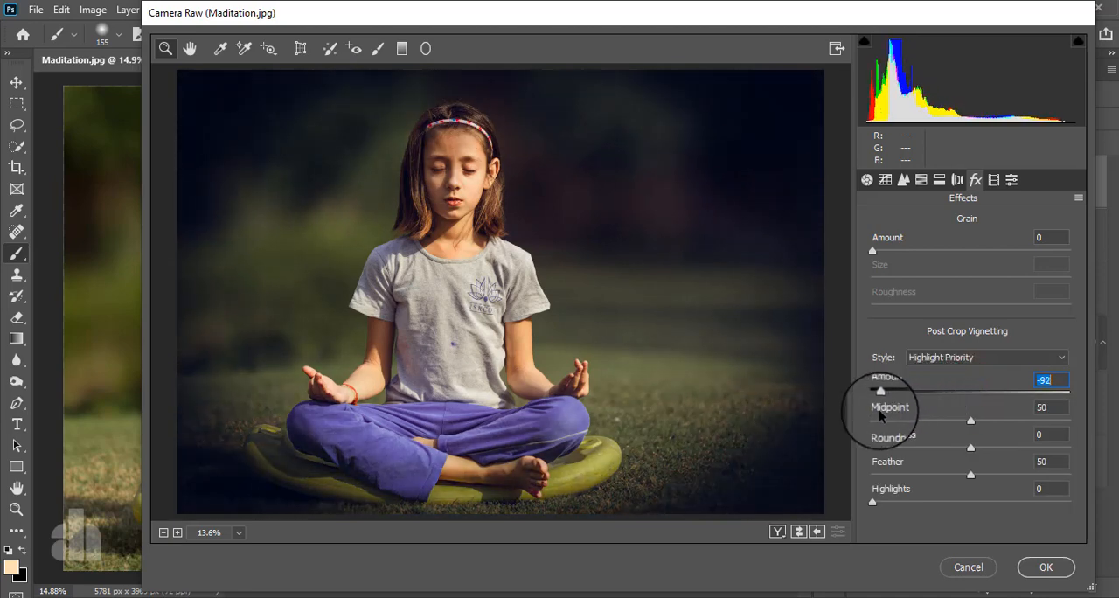
drag(970, 449, 1063, 451)
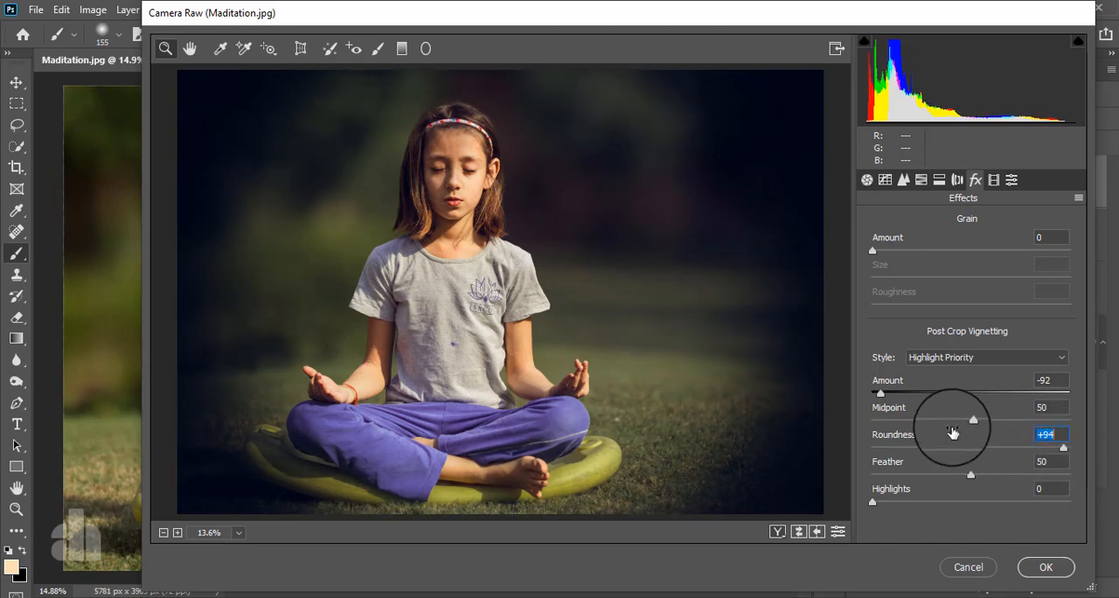
drag(970, 423, 798, 446)
drag(971, 474, 1061, 483)
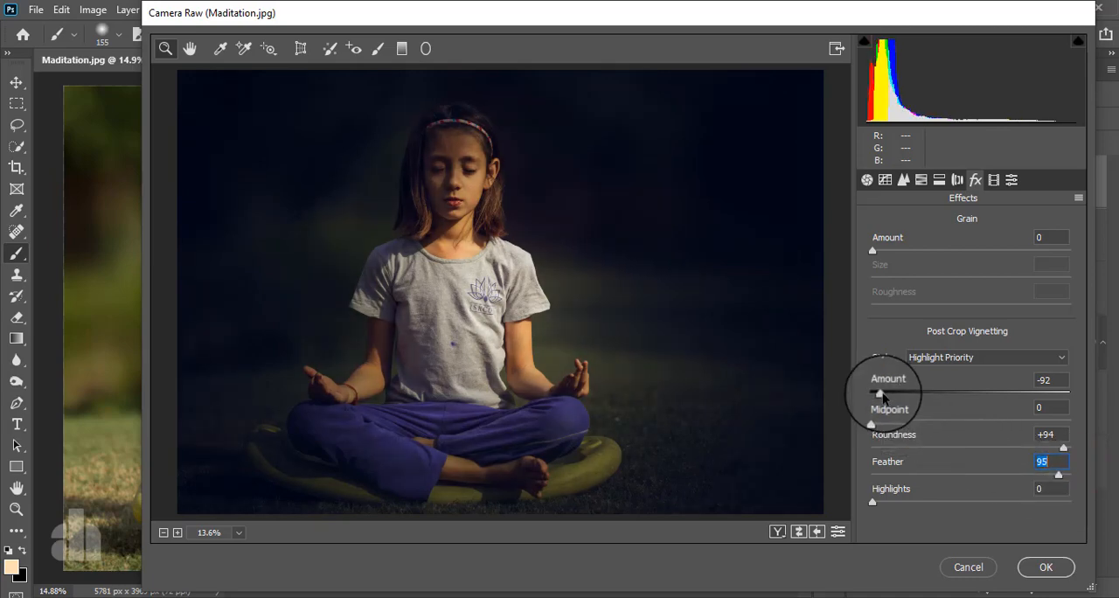
drag(880, 394, 958, 396)
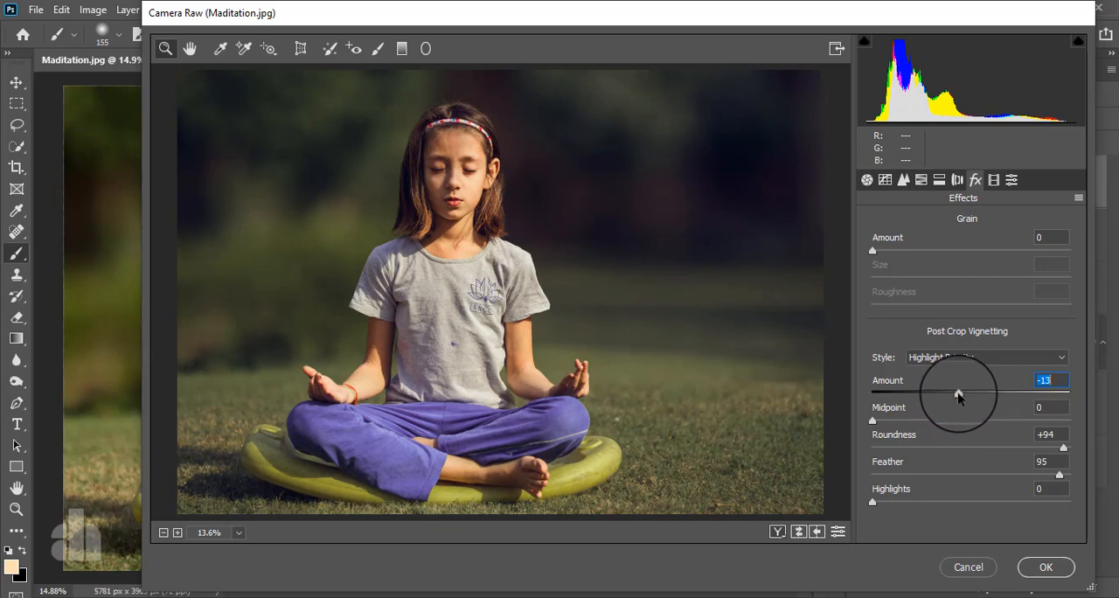
drag(958, 396, 965, 396)
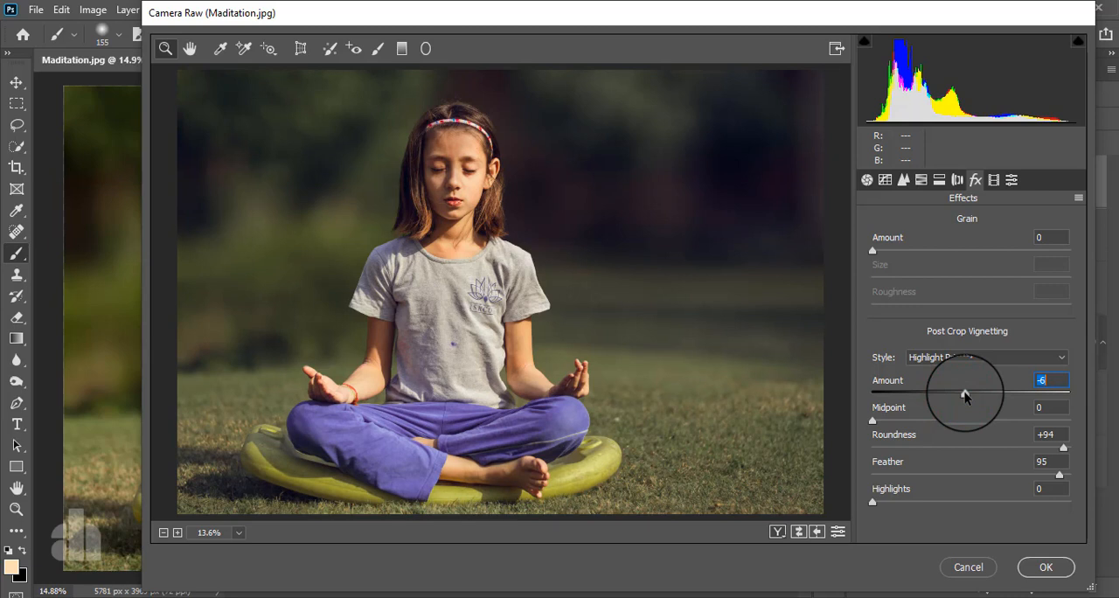
- Set the HSL saturation to -3 for Yellows and -15 for Greens
click(920, 179)
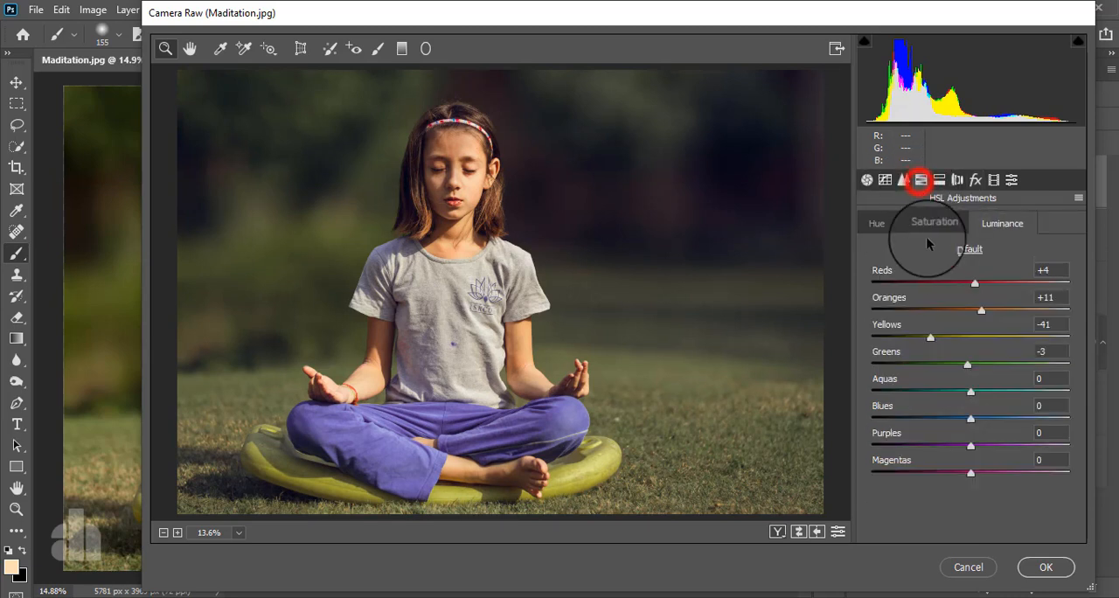
click(932, 223)
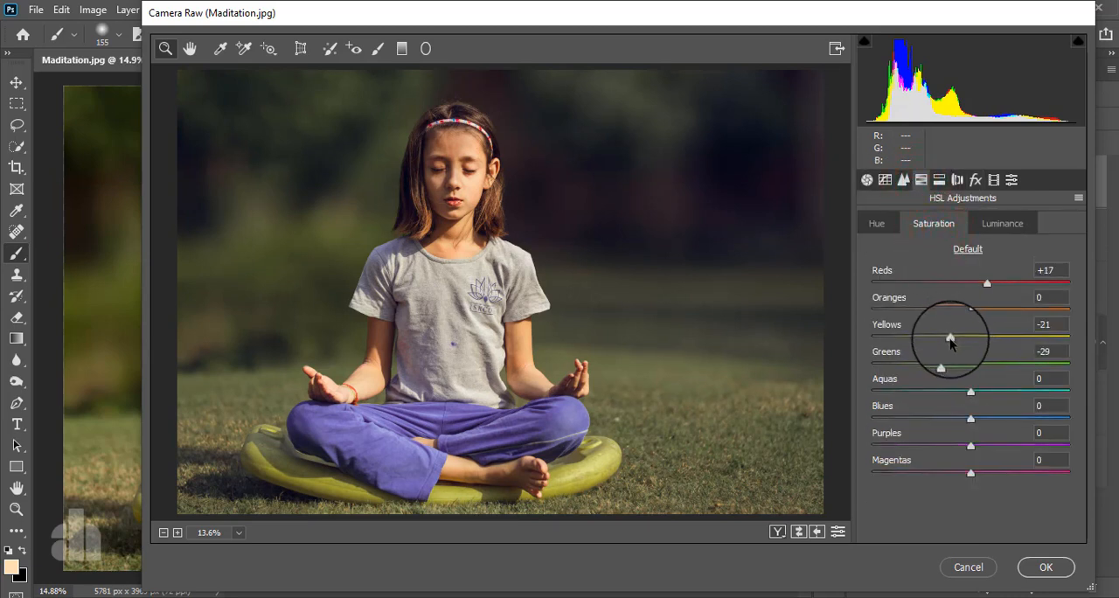
drag(951, 344, 958, 365)
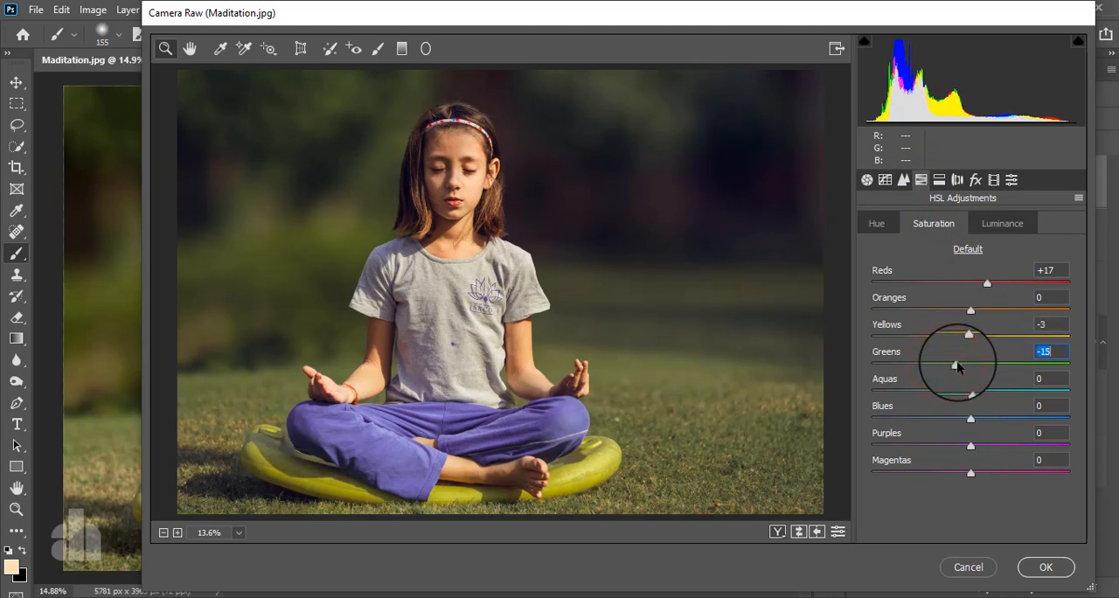
- Set the HSL luminance to -18 for Yellows and +100 for Greens, and apply the Camera Raw Filter to the layer
click(1002, 223)
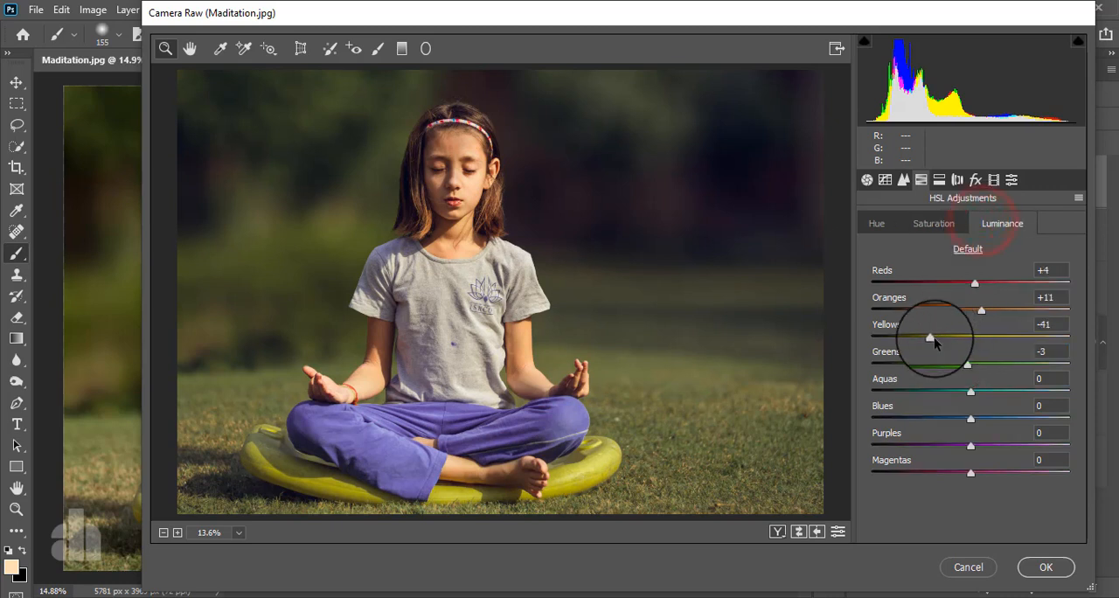
drag(931, 340, 1115, 353)
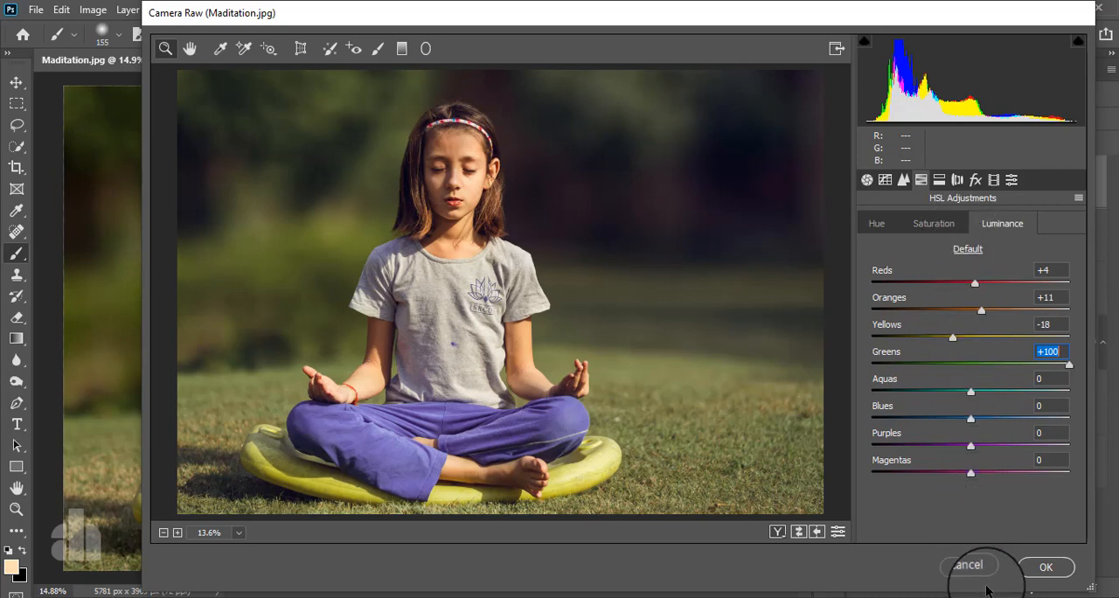
click(1040, 569)
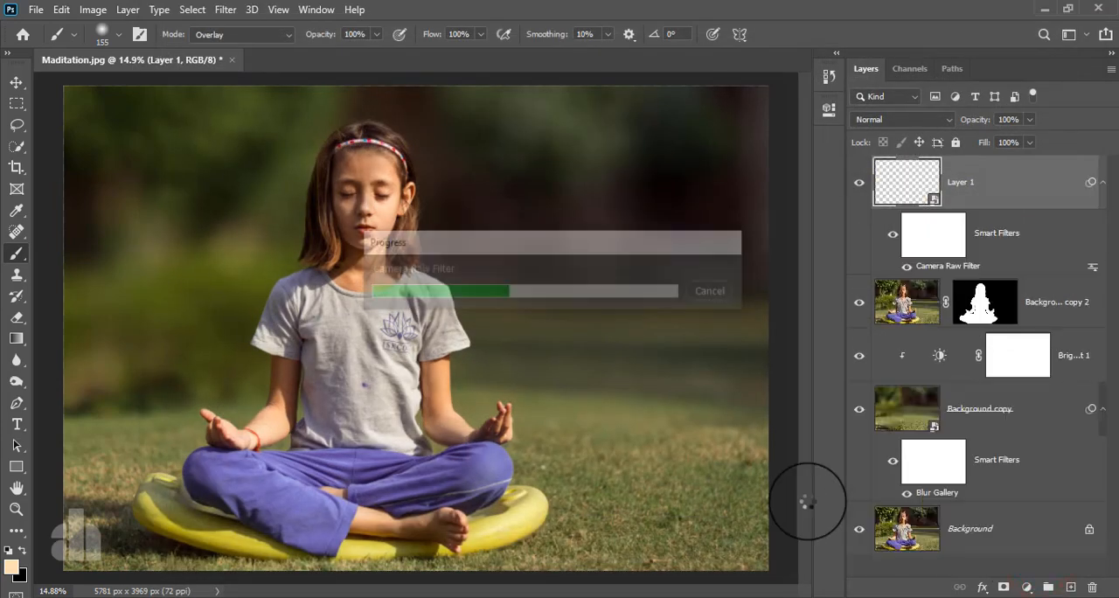